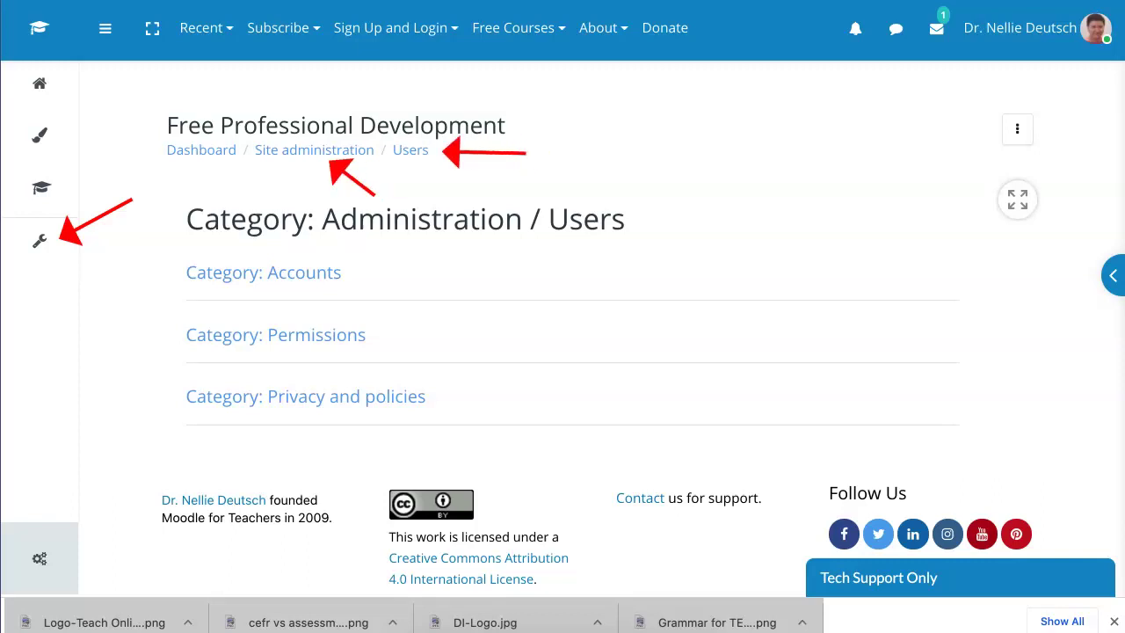
# Step: Go from Site administration's Users section to the Bulk user actions page
pyautogui.click(314, 149)
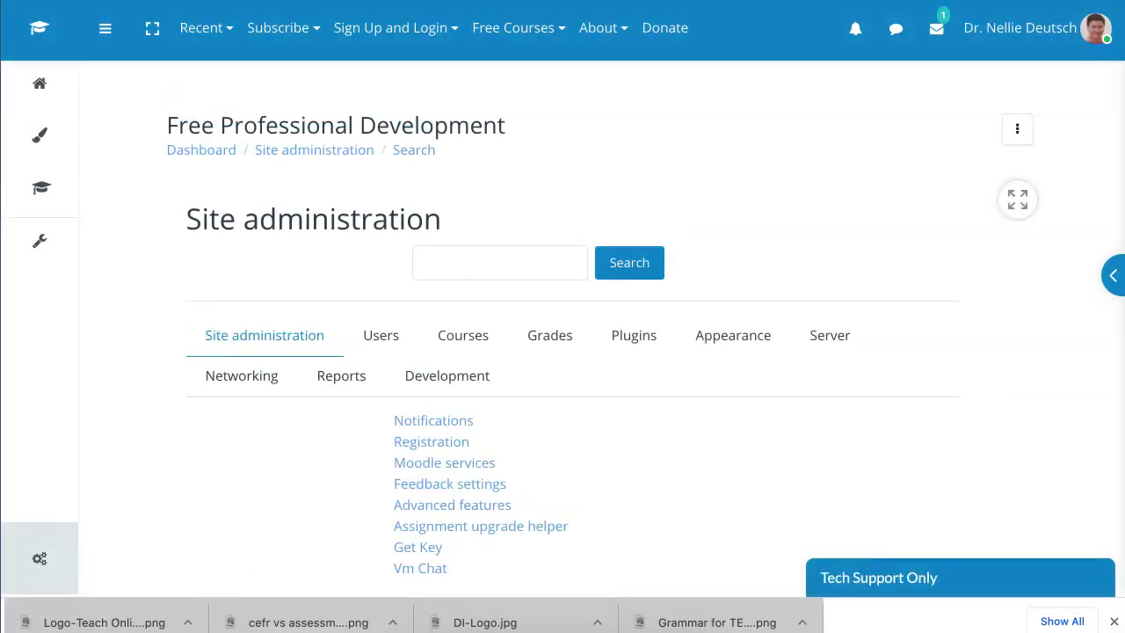
pyautogui.click(380, 335)
pyautogui.scroll(-3, 457, 299)
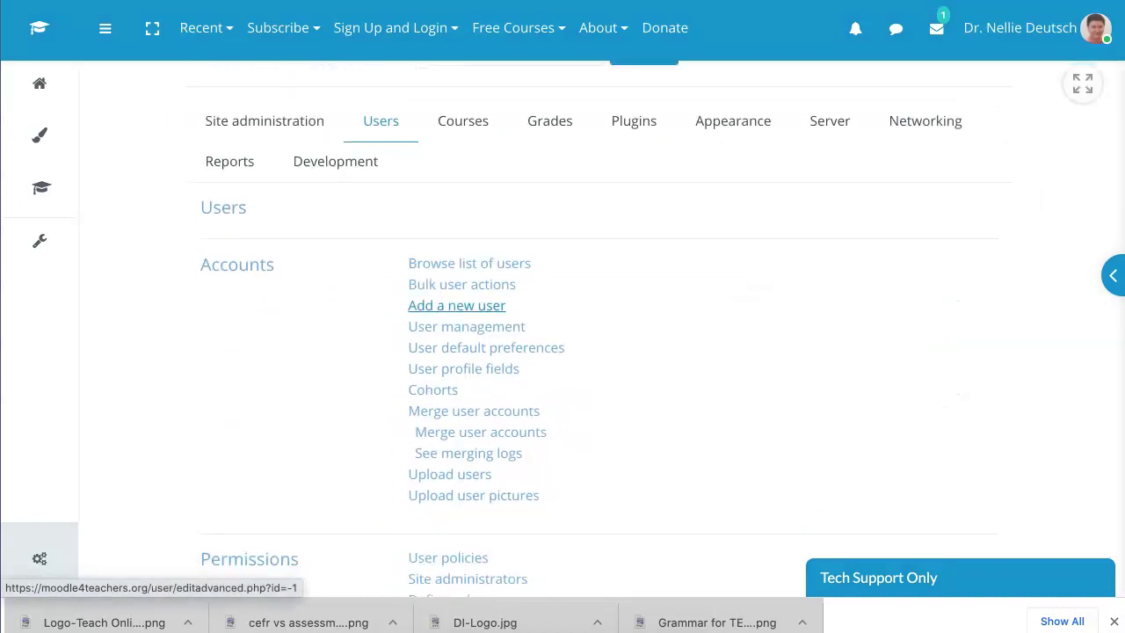
pyautogui.click(462, 283)
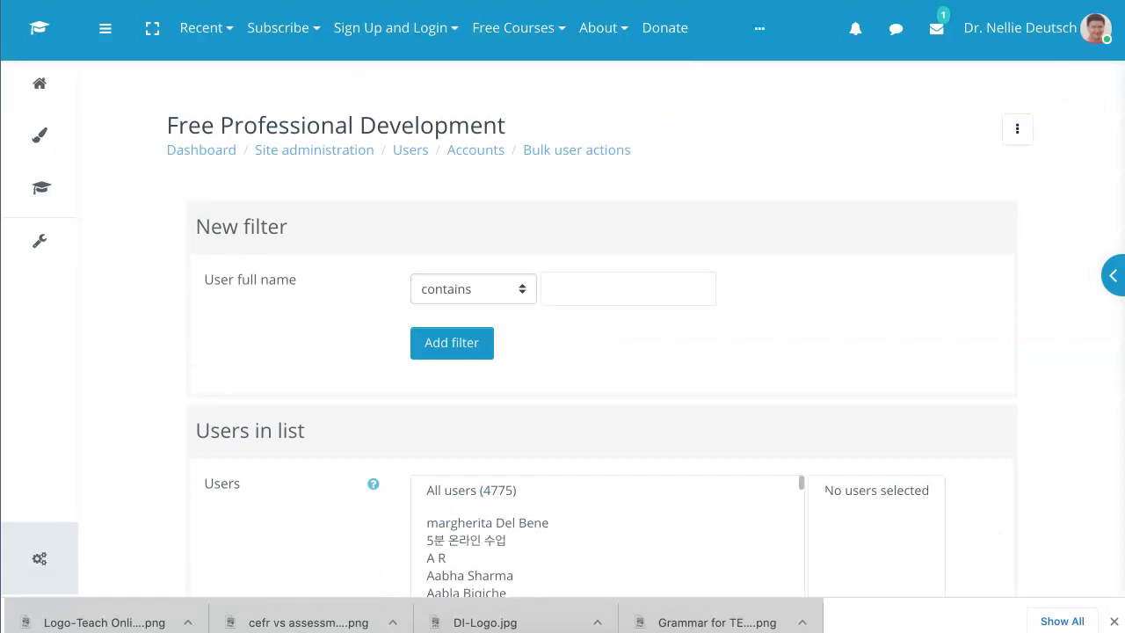
# Step: Expand all bulk user filters with Show more... and bring the Confirmed filter into view
pyautogui.scroll(-4, 591, 328)
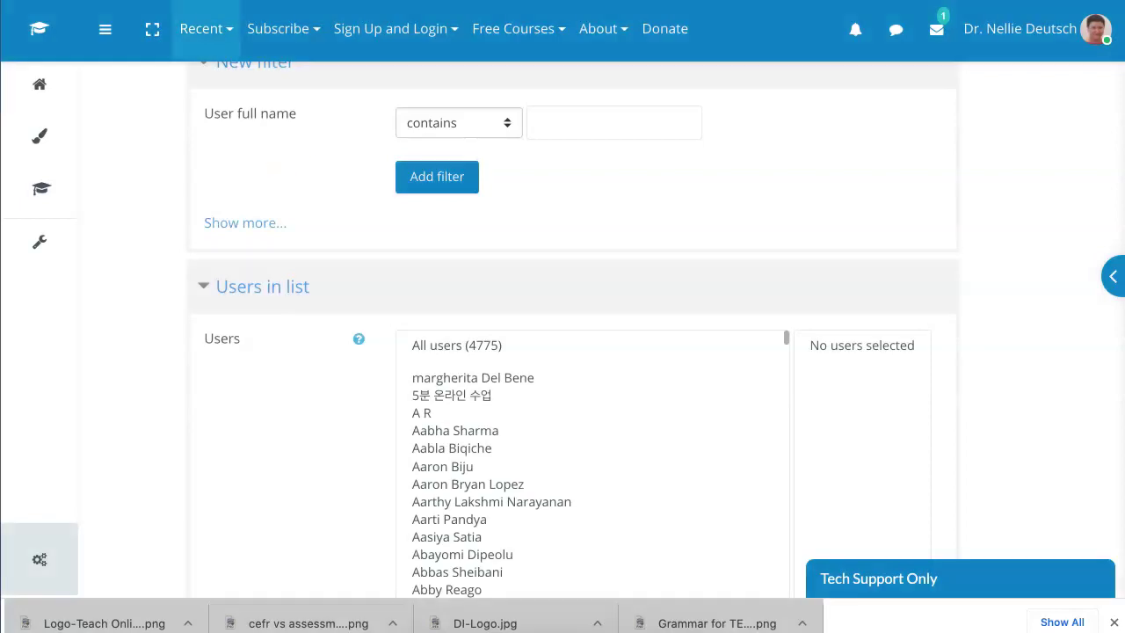
pyautogui.click(245, 222)
pyautogui.scroll(3, 246, 223)
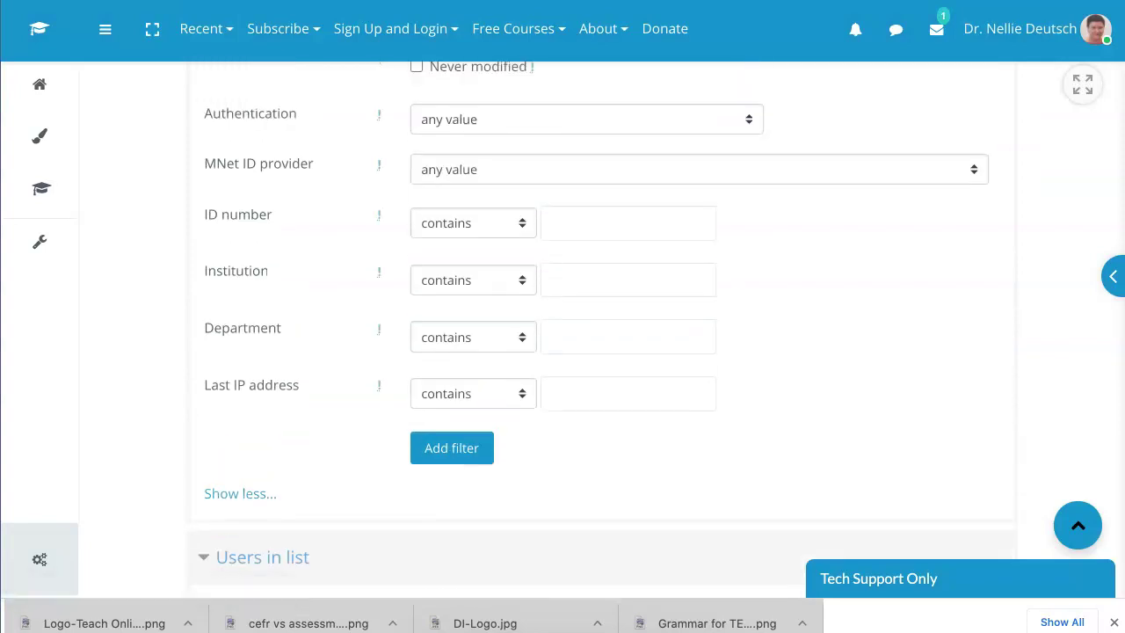
pyautogui.scroll(3, 598, 316)
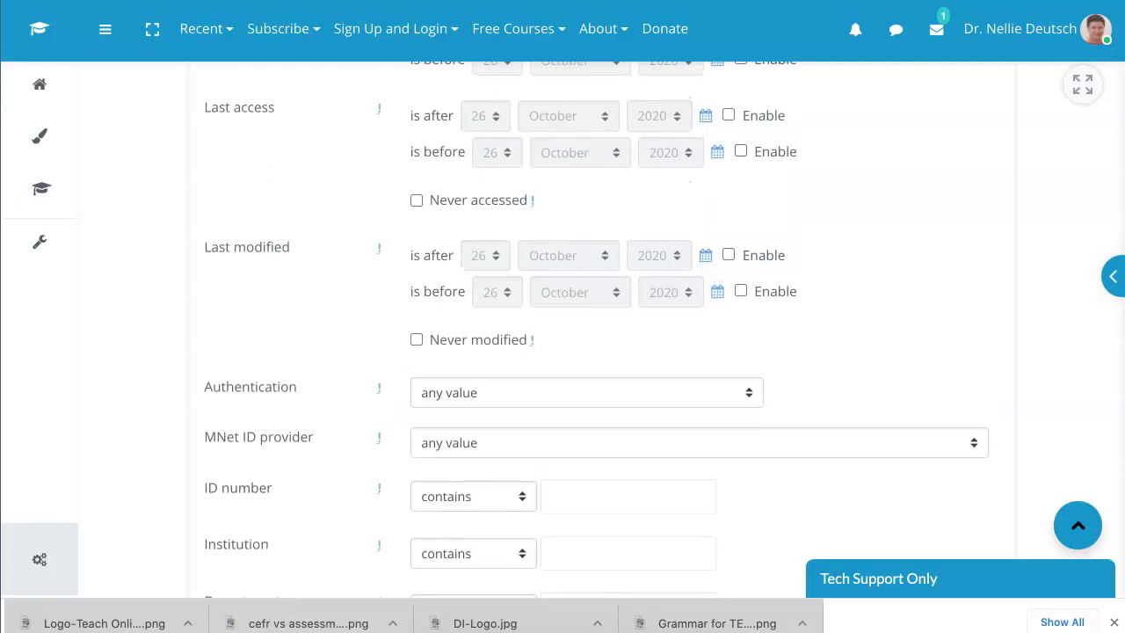
pyautogui.scroll(3, 597, 330)
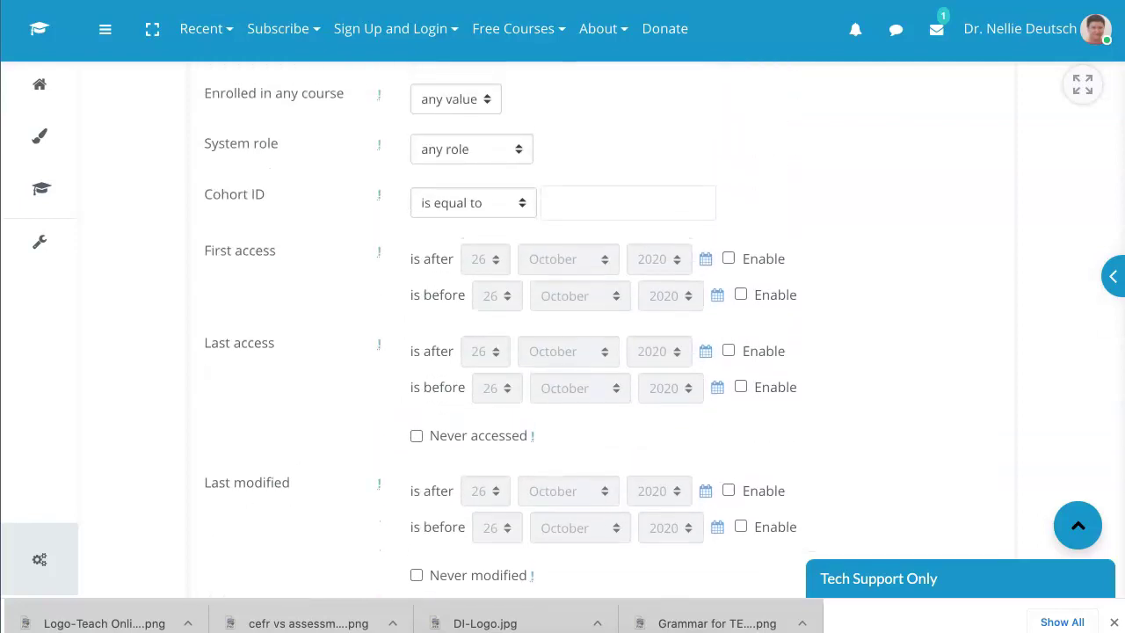
pyautogui.scroll(2, 597, 330)
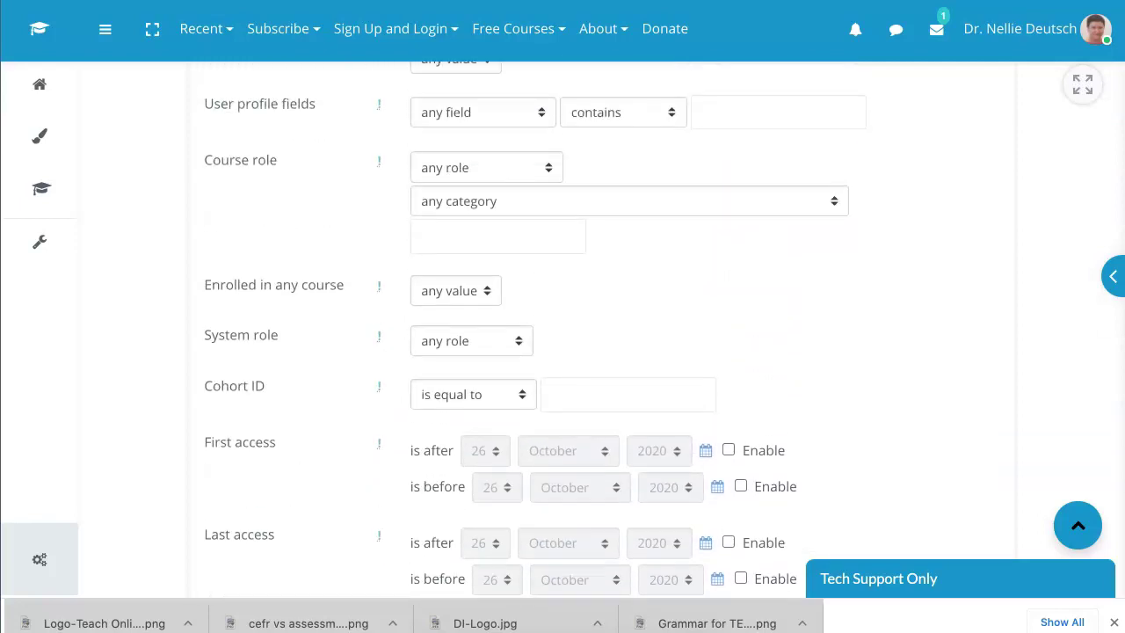
pyautogui.scroll(1, 597, 330)
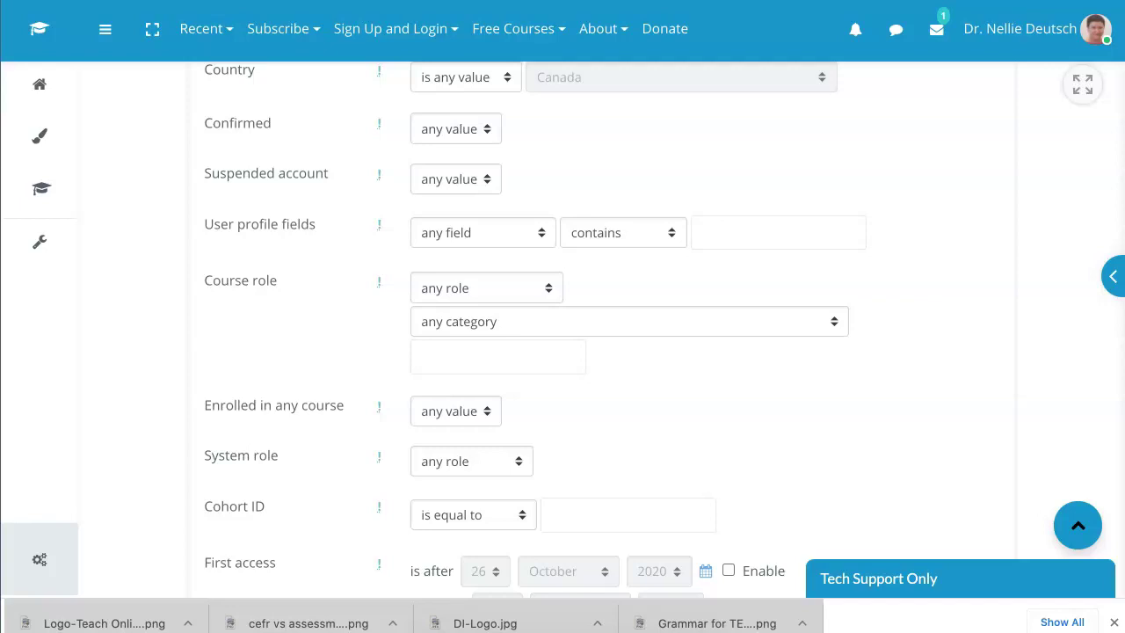
pyautogui.scroll(2, 598, 329)
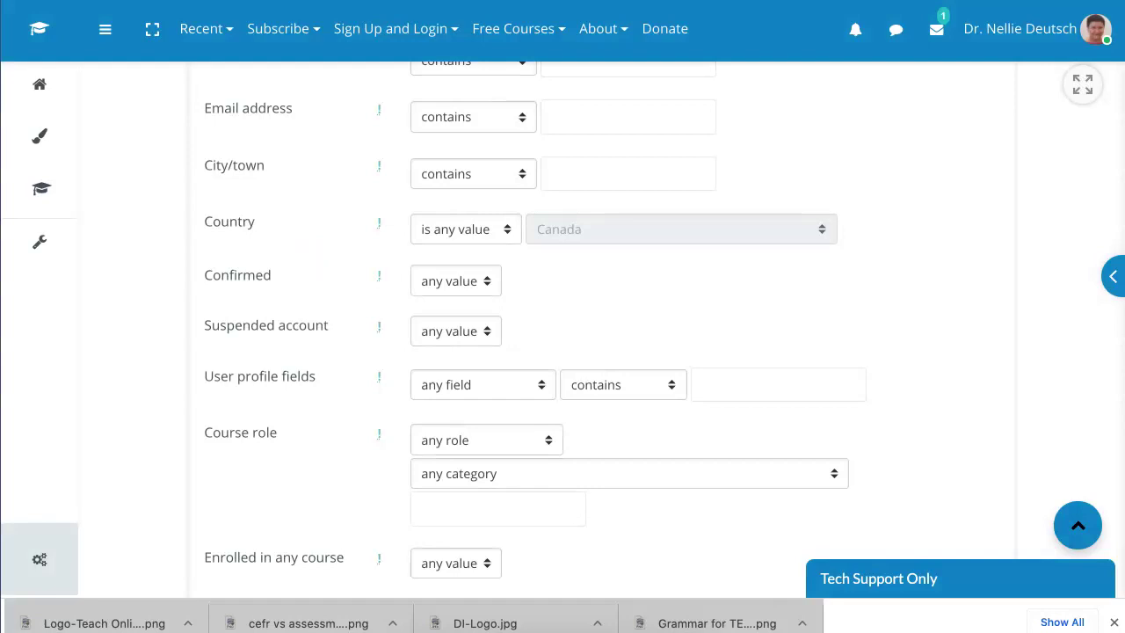
# Step: Choose No in the Confirmed filter dropdown and scroll down the filter form
pyautogui.click(455, 280)
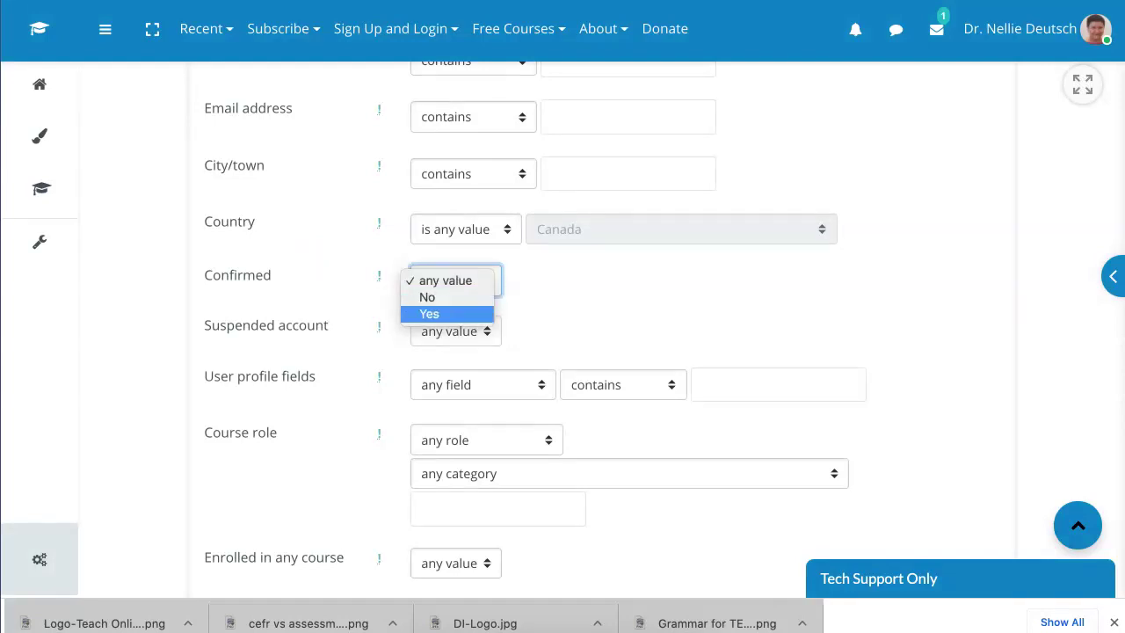
pyautogui.press('Return')
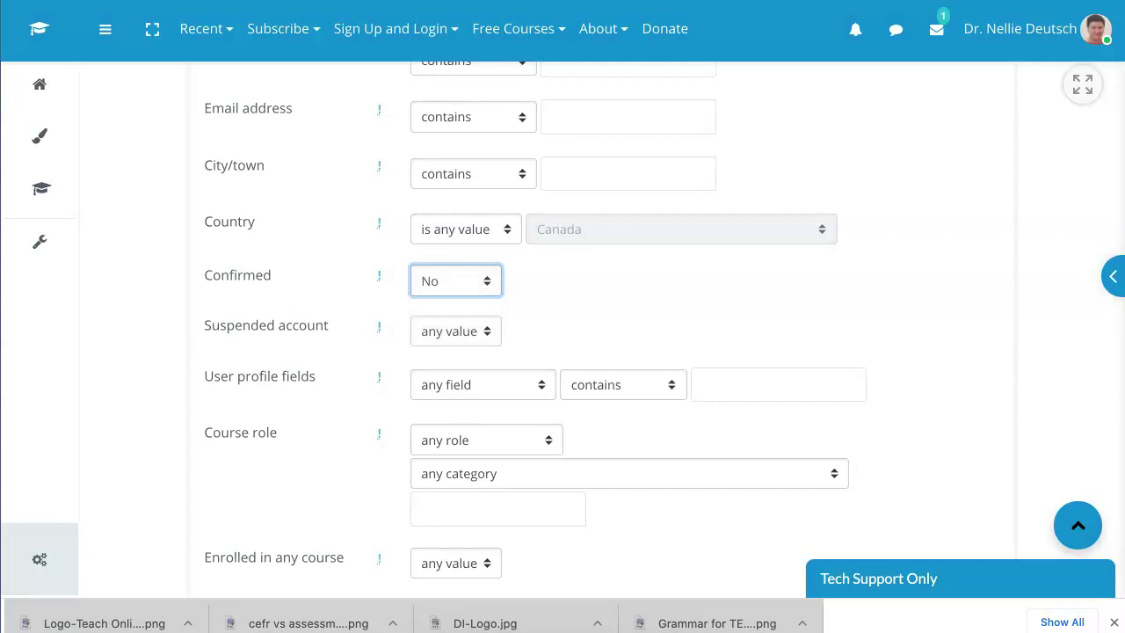
pyautogui.scroll(-5, 535, 328)
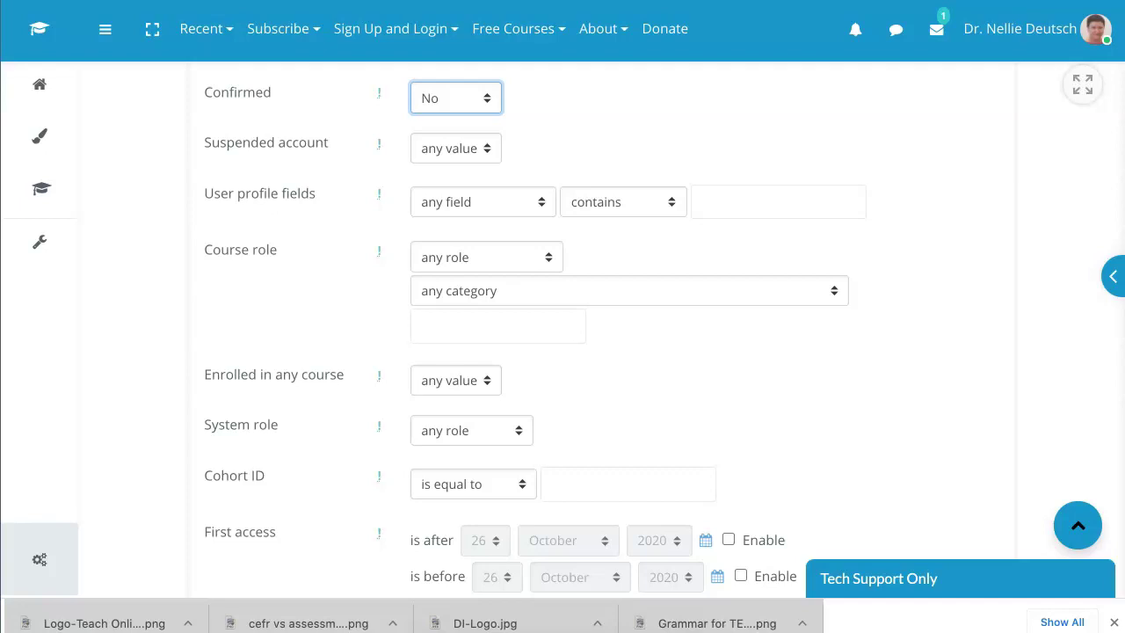
pyautogui.scroll(-2, 535, 329)
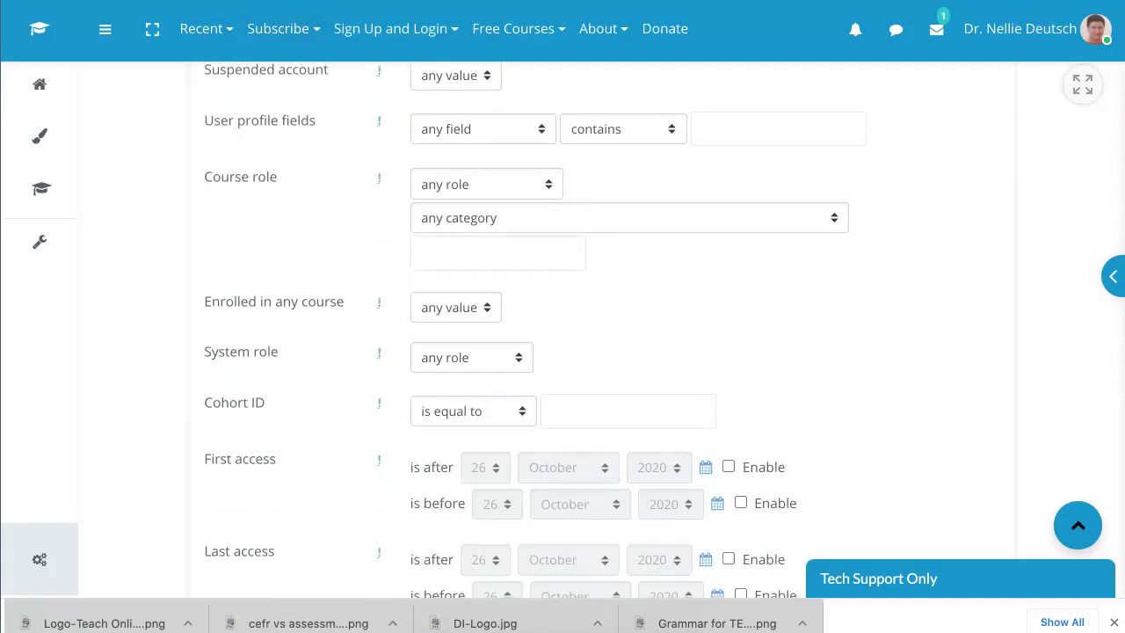
pyautogui.scroll(-12, 535, 329)
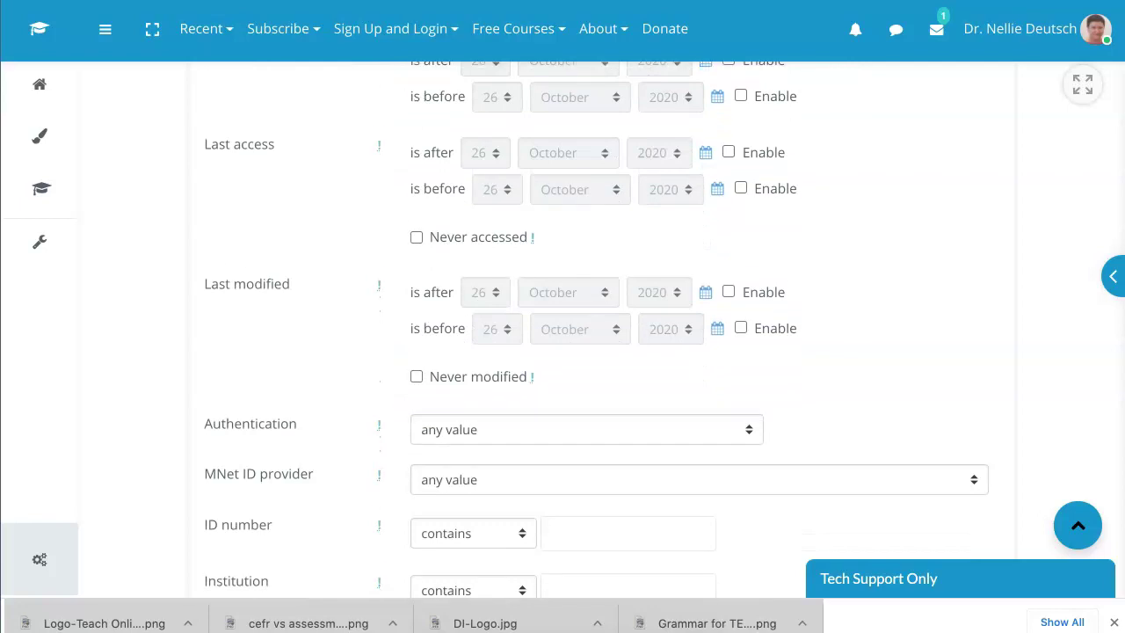
pyautogui.scroll(-11, 602, 328)
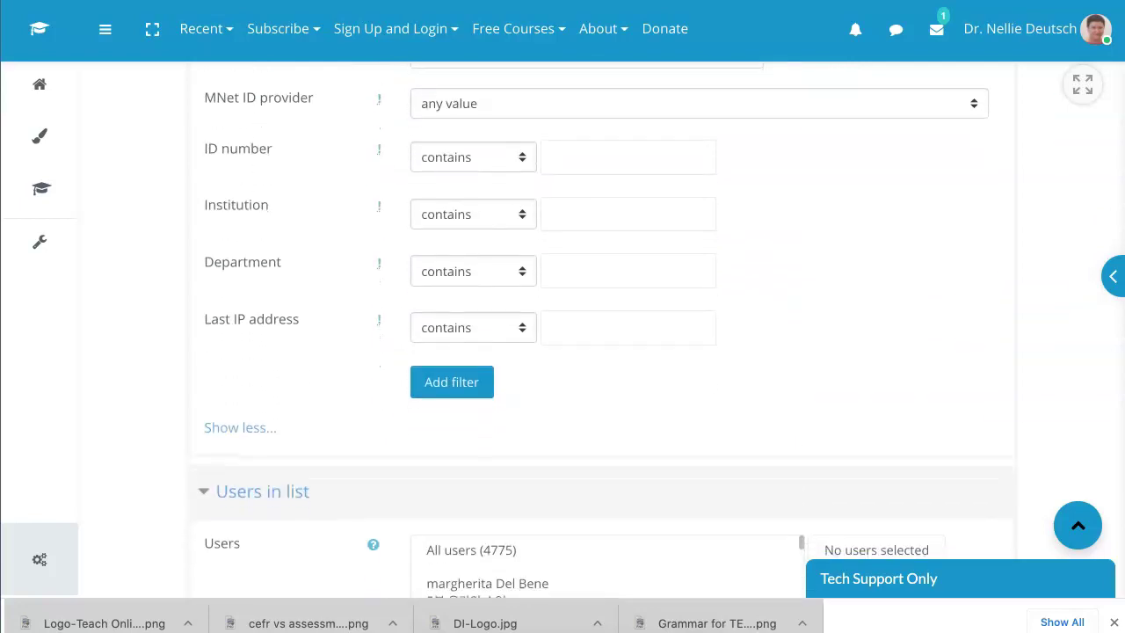
pyautogui.scroll(-1, 603, 329)
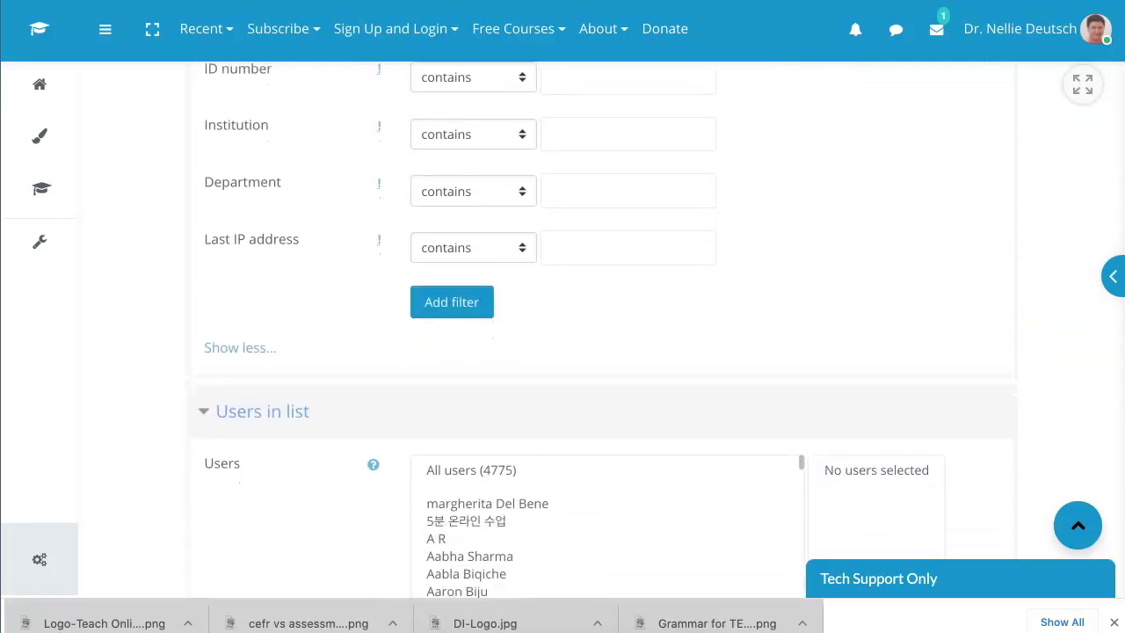
pyautogui.scroll(-1, 602, 329)
pyautogui.scroll(9, 603, 329)
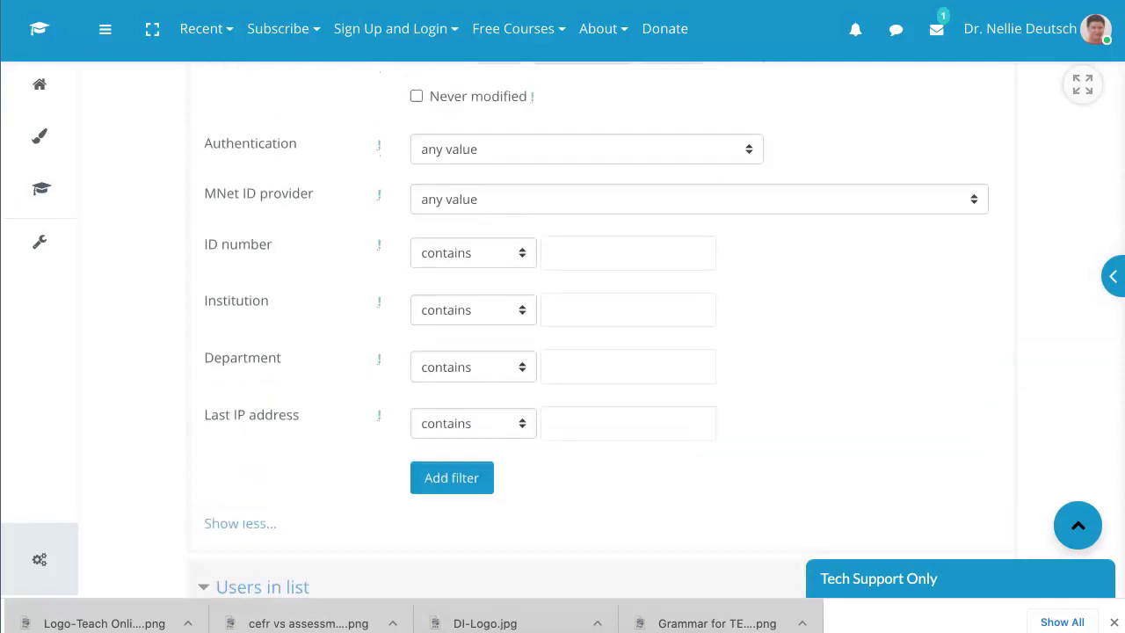
pyautogui.scroll(-7, 602, 329)
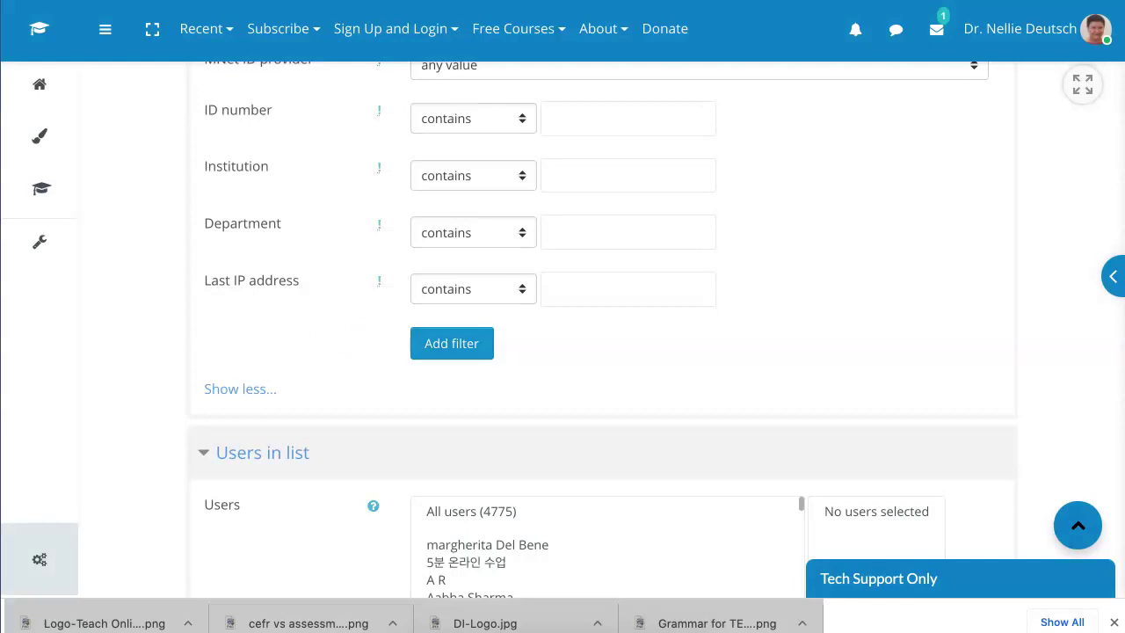
# Step: Apply the Confirmed = No filter and add both unconfirmed users to the selection
pyautogui.press('Return')
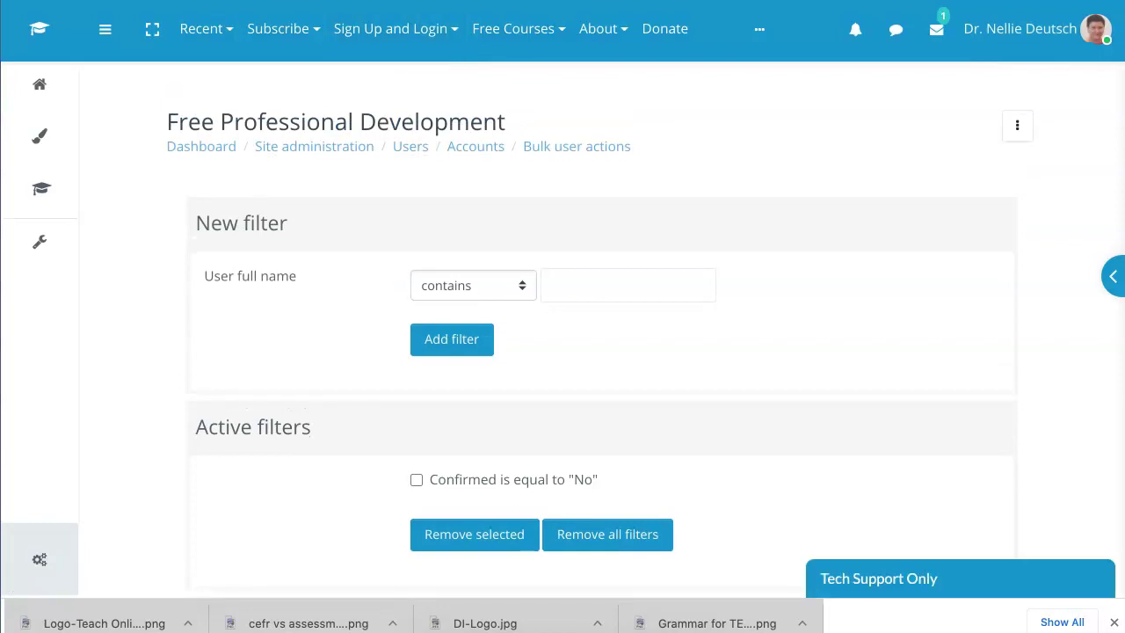
pyautogui.scroll(-3, 602, 352)
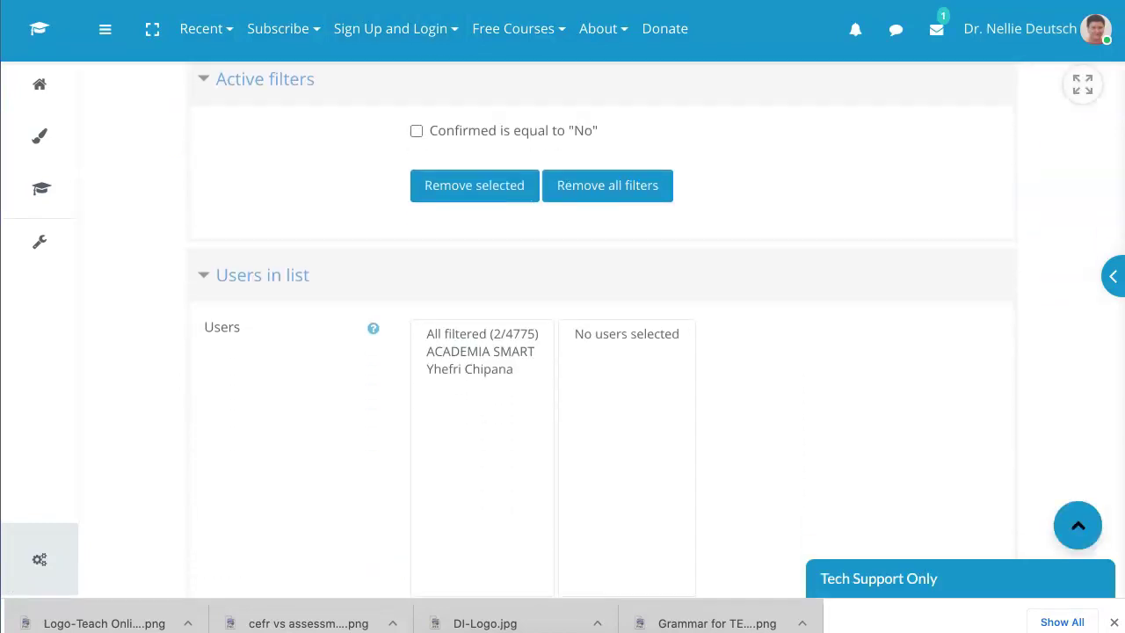
pyautogui.click(480, 328)
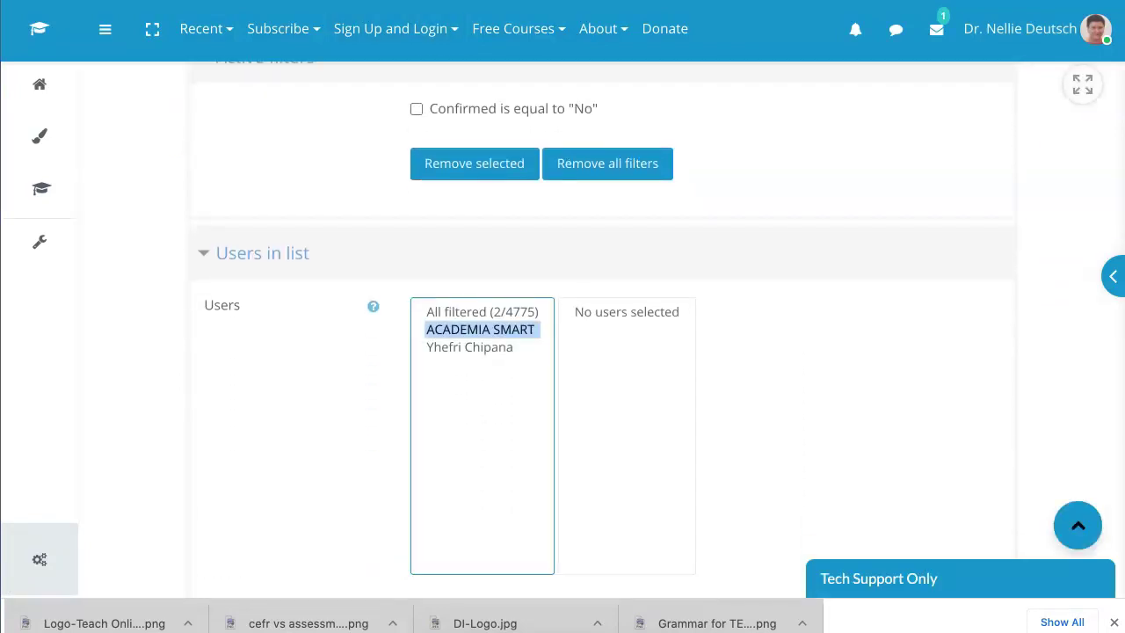
pyautogui.keyDown('shift'); pyautogui.click(469, 346); pyautogui.keyUp('shift')
pyautogui.scroll(-3, 563, 351)
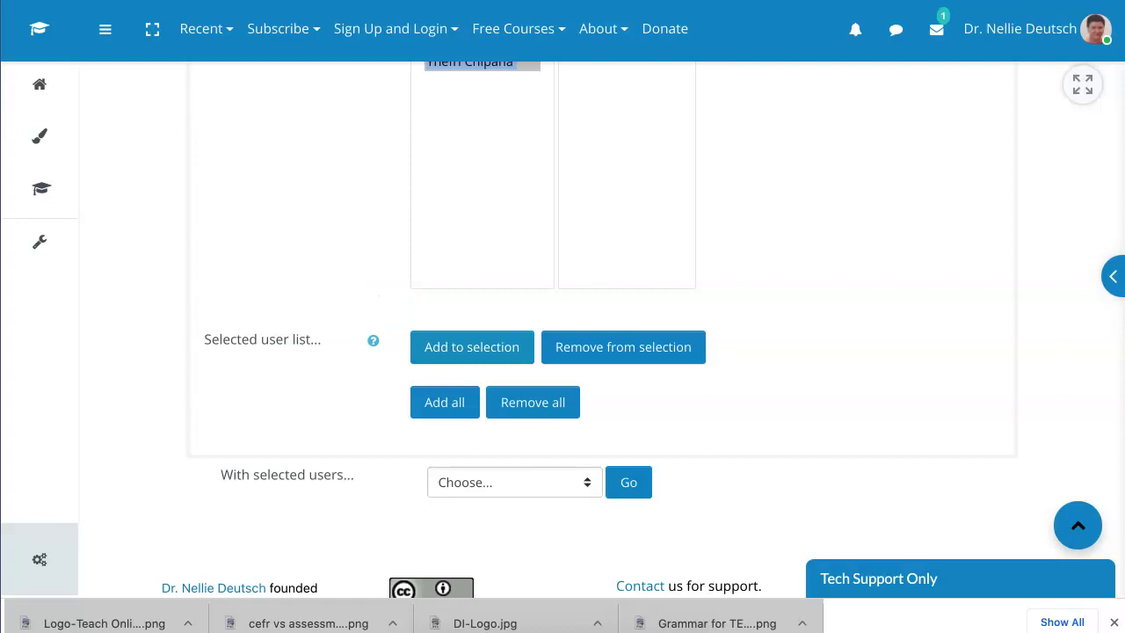
pyautogui.click(472, 346)
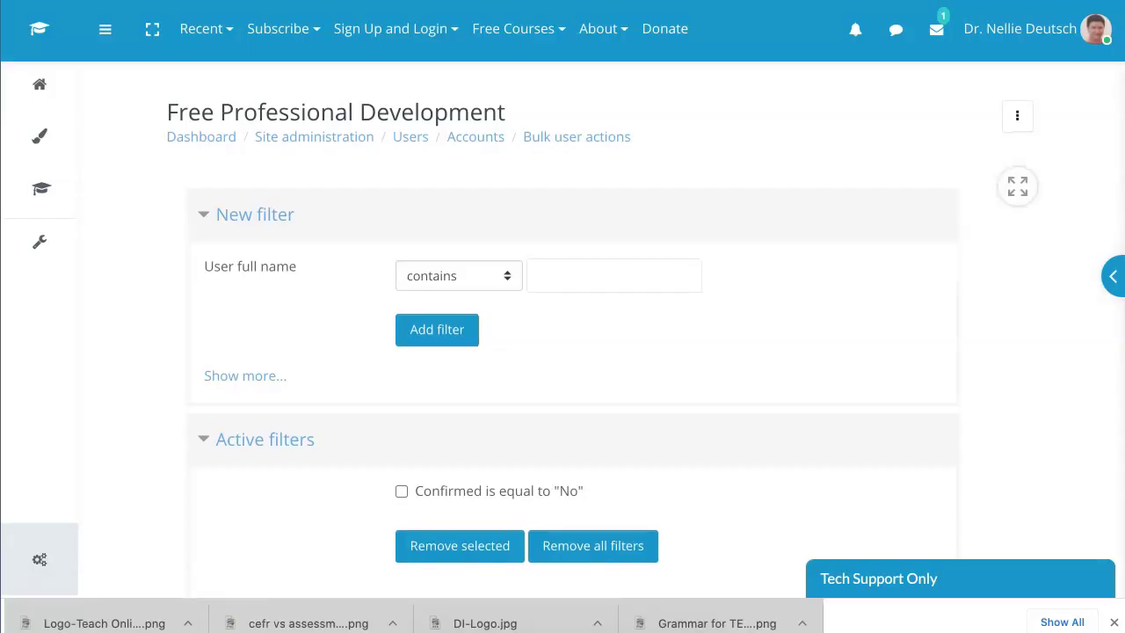
pyautogui.scroll(-5, 562, 351)
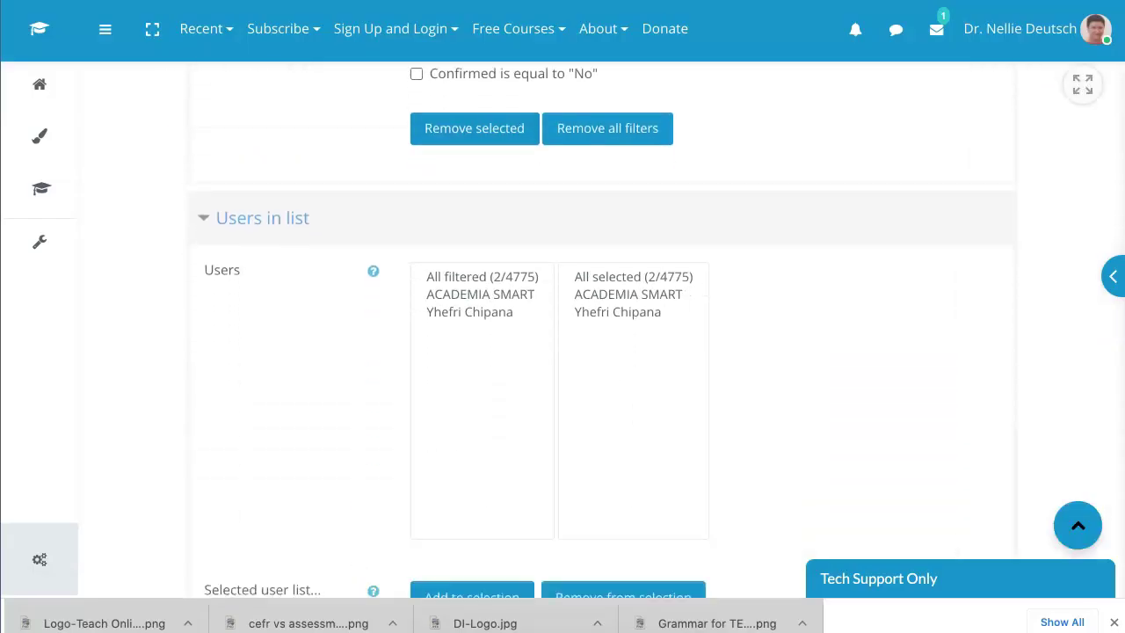
pyautogui.scroll(-3, 562, 351)
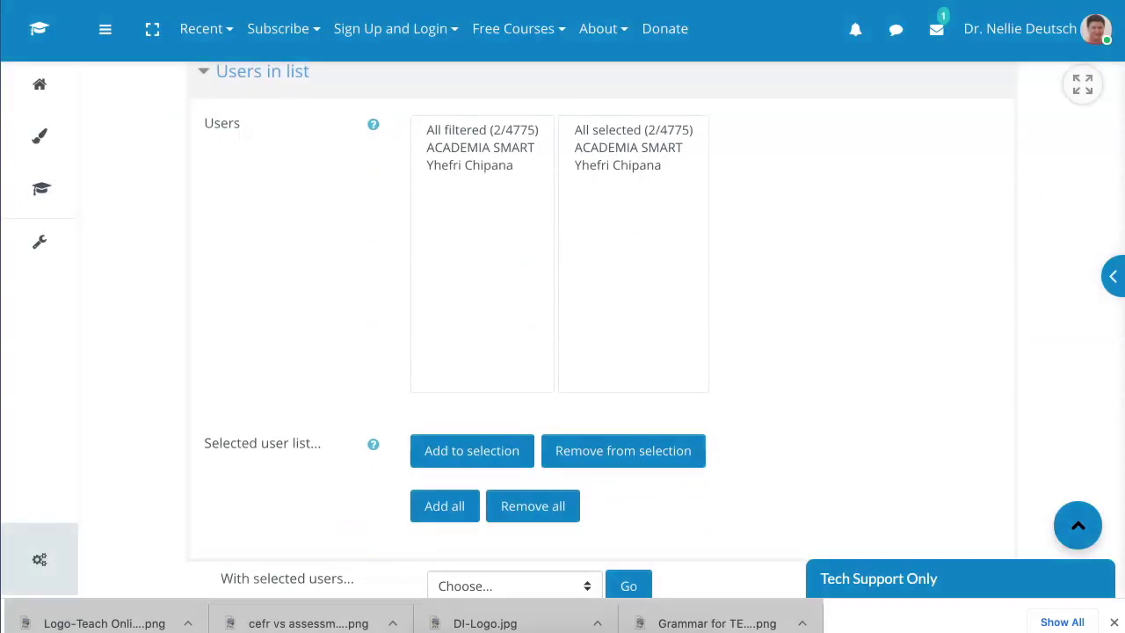
pyautogui.scroll(-4, 562, 351)
# Step: Choose Confirm from the 'With selected users...' actions for the two selected users
pyautogui.click(509, 397)
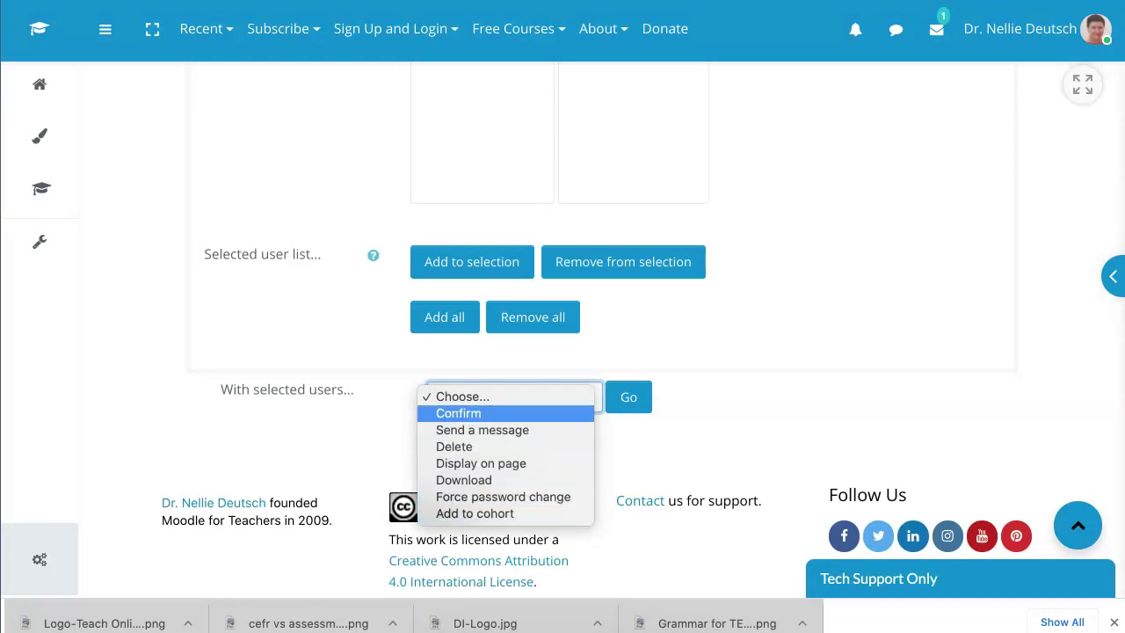
pyautogui.click(457, 413)
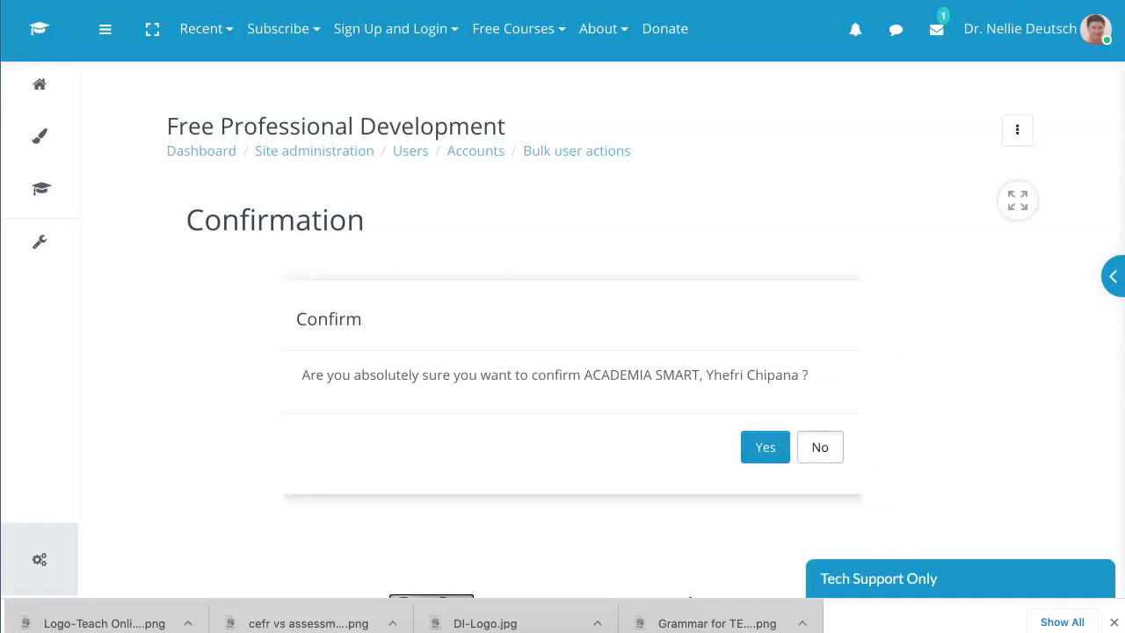
# Step: Confirm both selected users with the Confirm action, accepting the prompt, then return to Bulk user actions
pyautogui.click(764, 446)
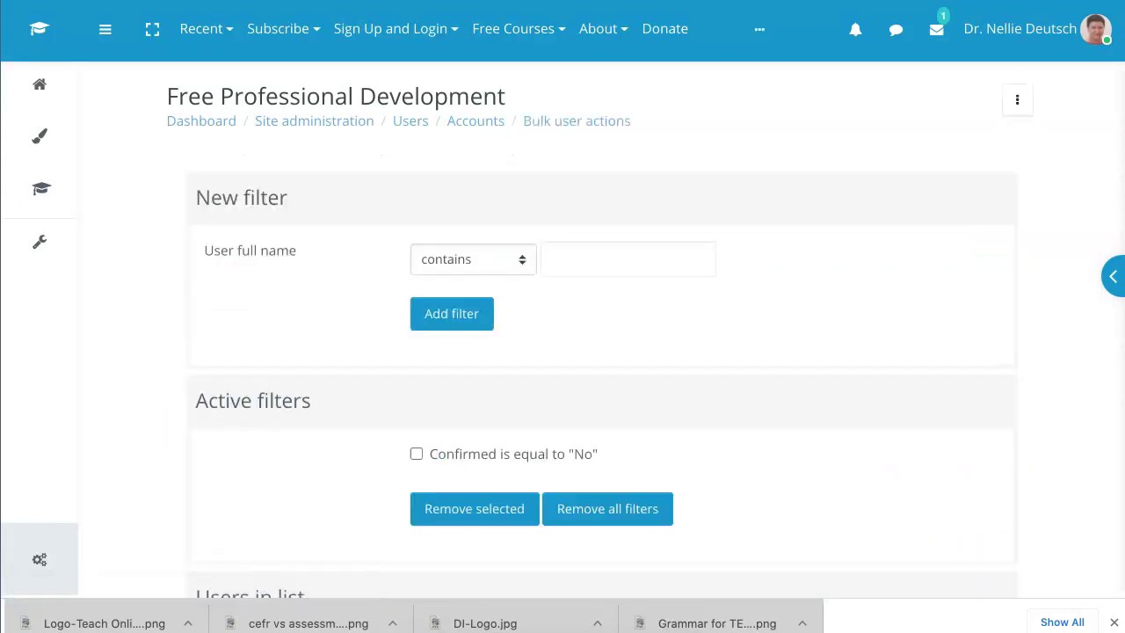
pyautogui.scroll(-5, 597, 342)
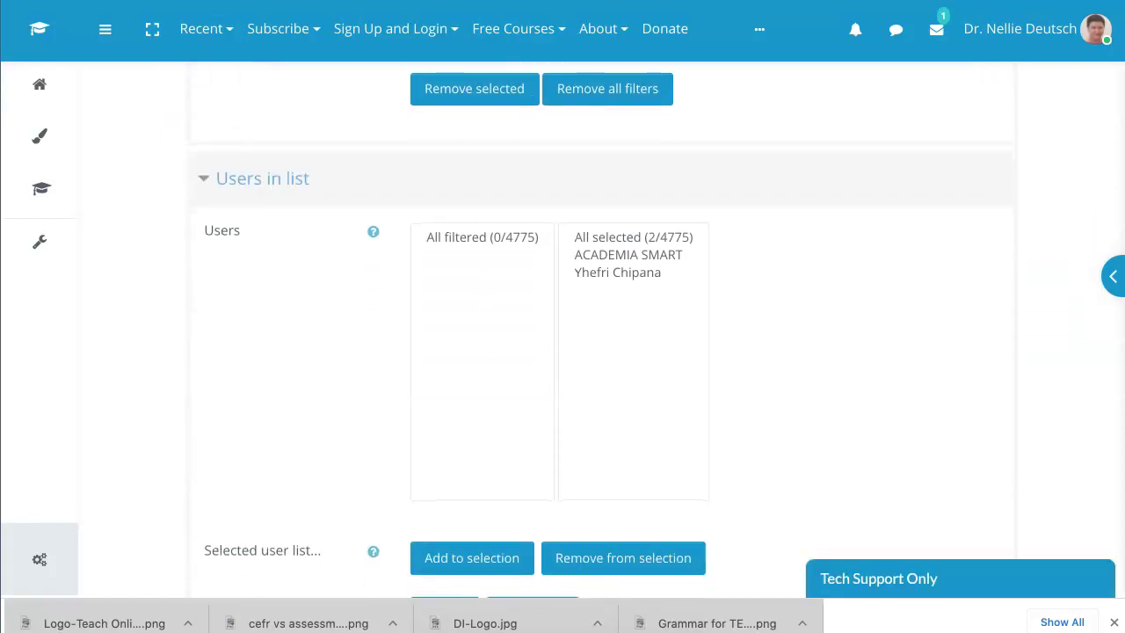
pyautogui.click(618, 237)
pyautogui.scroll(-2, 598, 343)
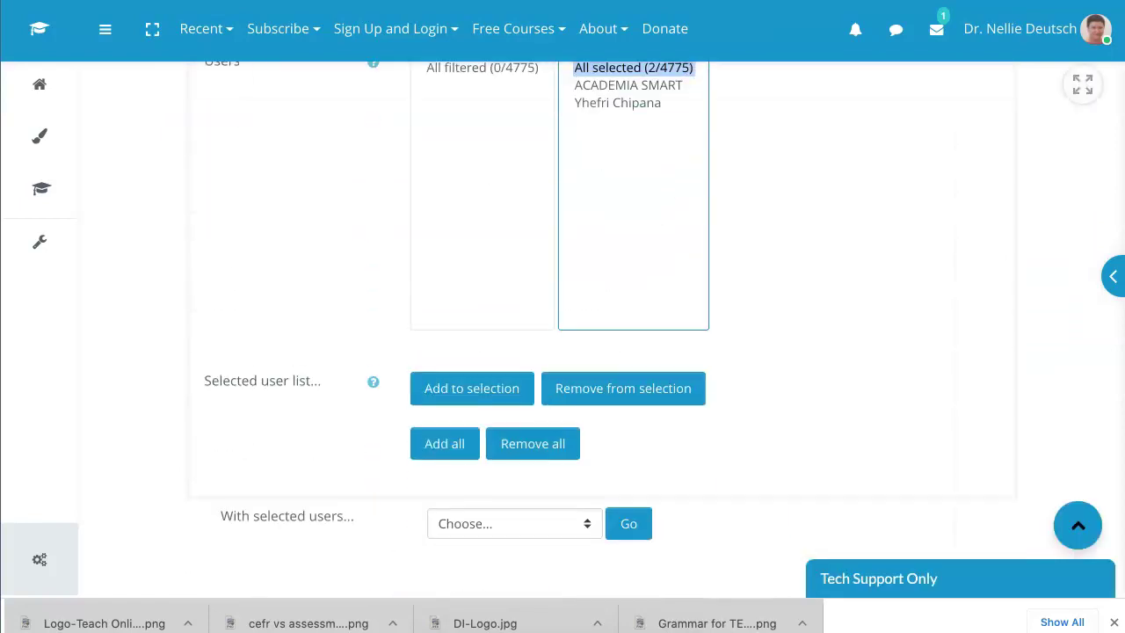
pyautogui.click(505, 514)
pyautogui.press('Down')
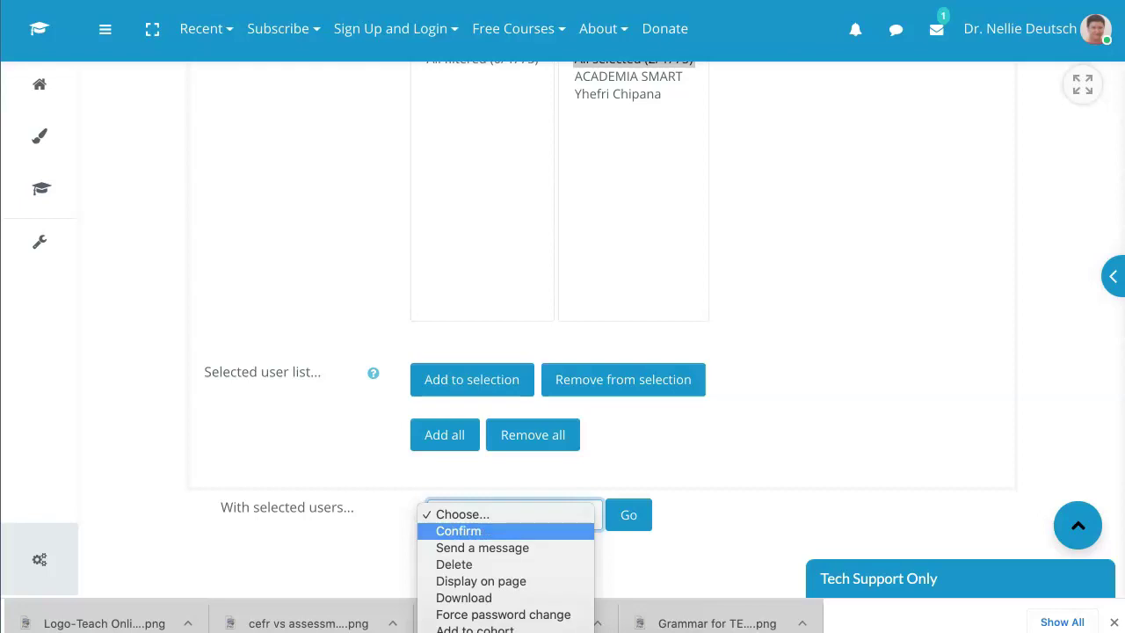
pyautogui.press('Return')
pyautogui.press('Return')
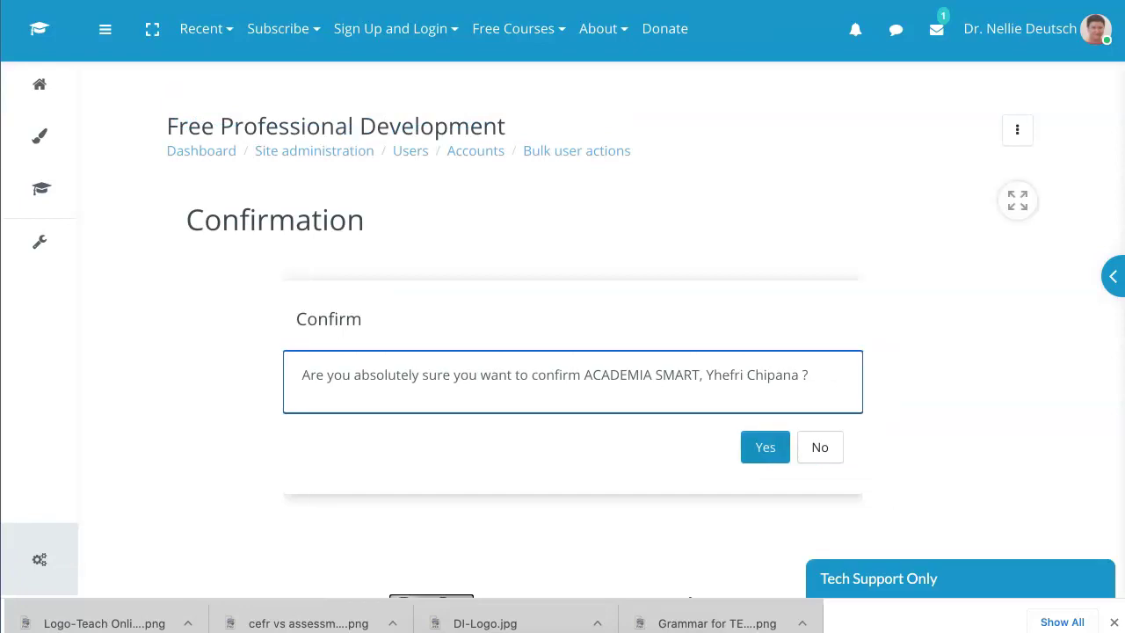
pyautogui.press('Tab')
pyautogui.press('Return')
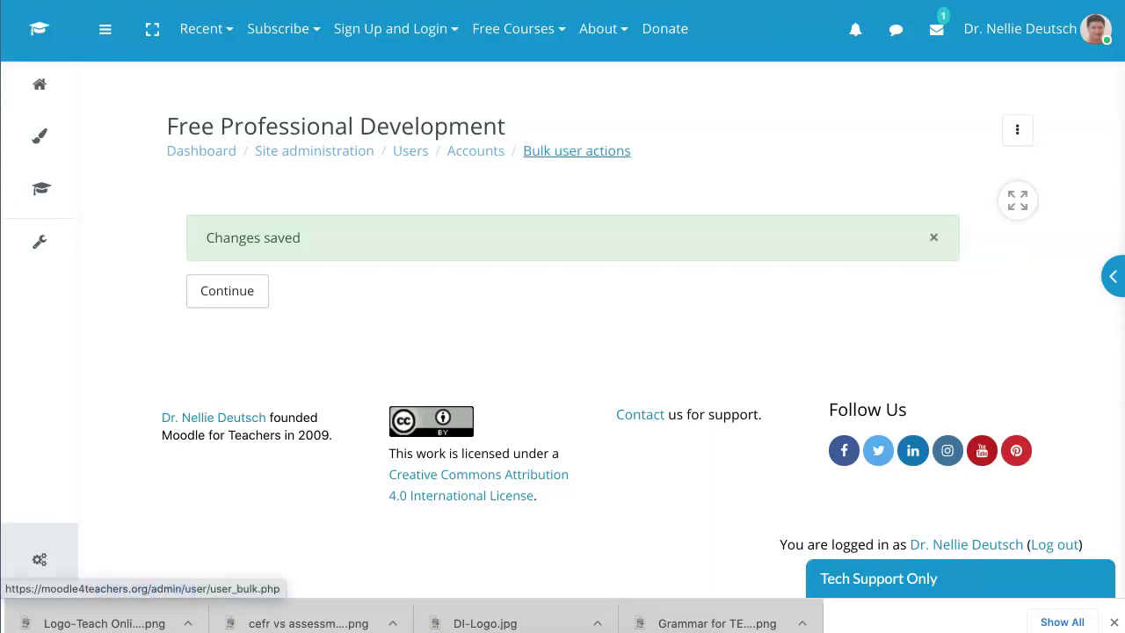
pyautogui.click(577, 150)
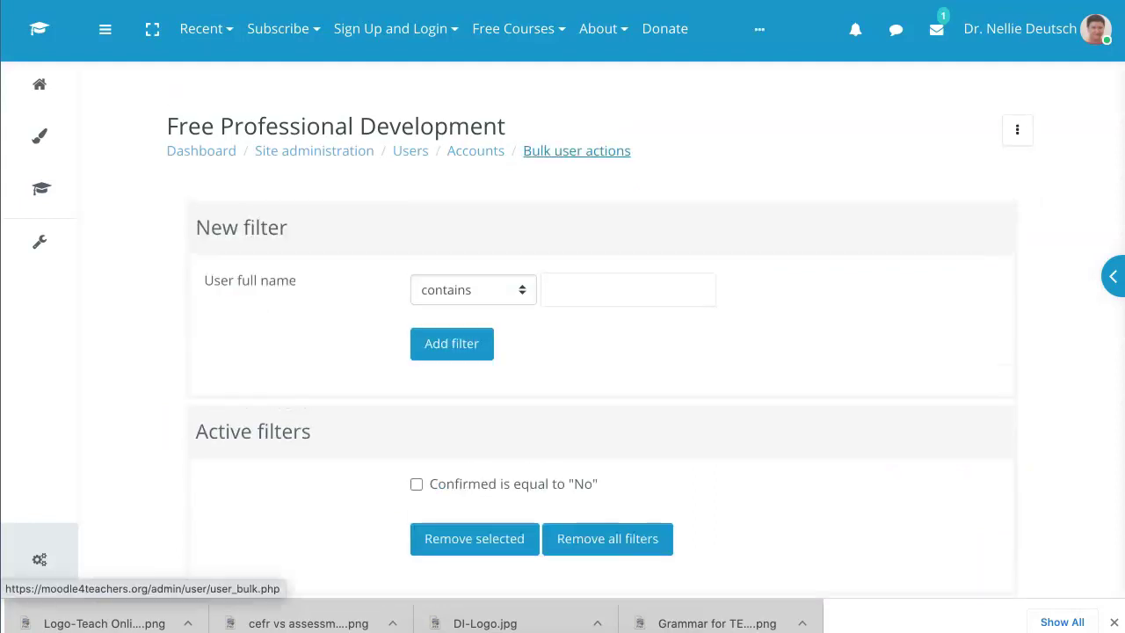
# Step: Remove the Confirmed is equal to "No" filter from the active filters
pyautogui.scroll(-2, 563, 351)
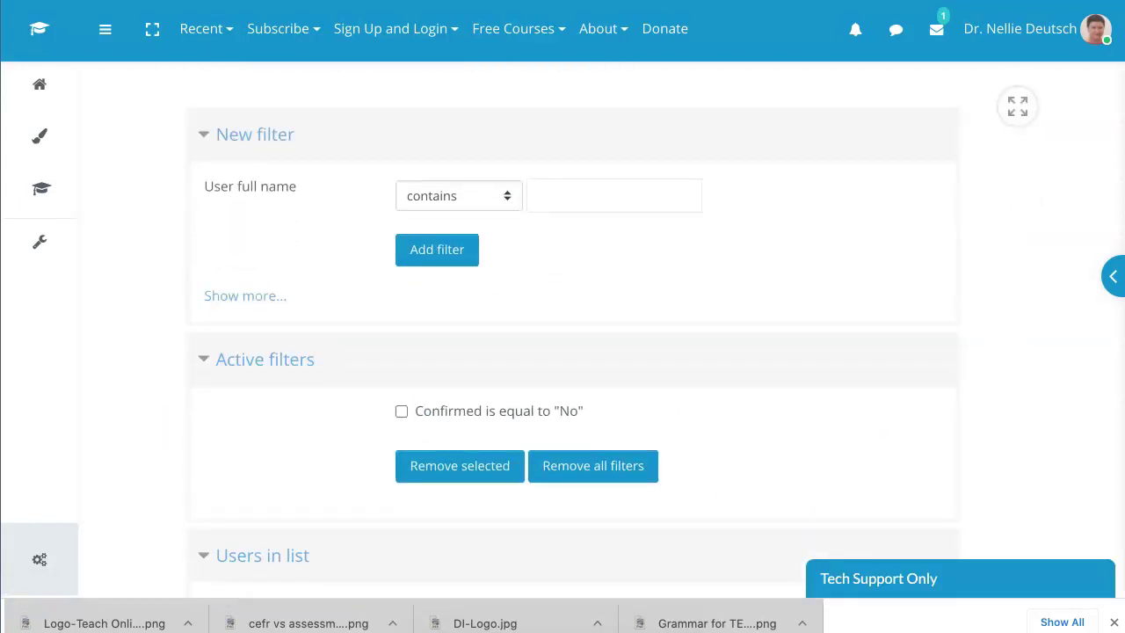
pyautogui.click(402, 411)
pyautogui.click(460, 465)
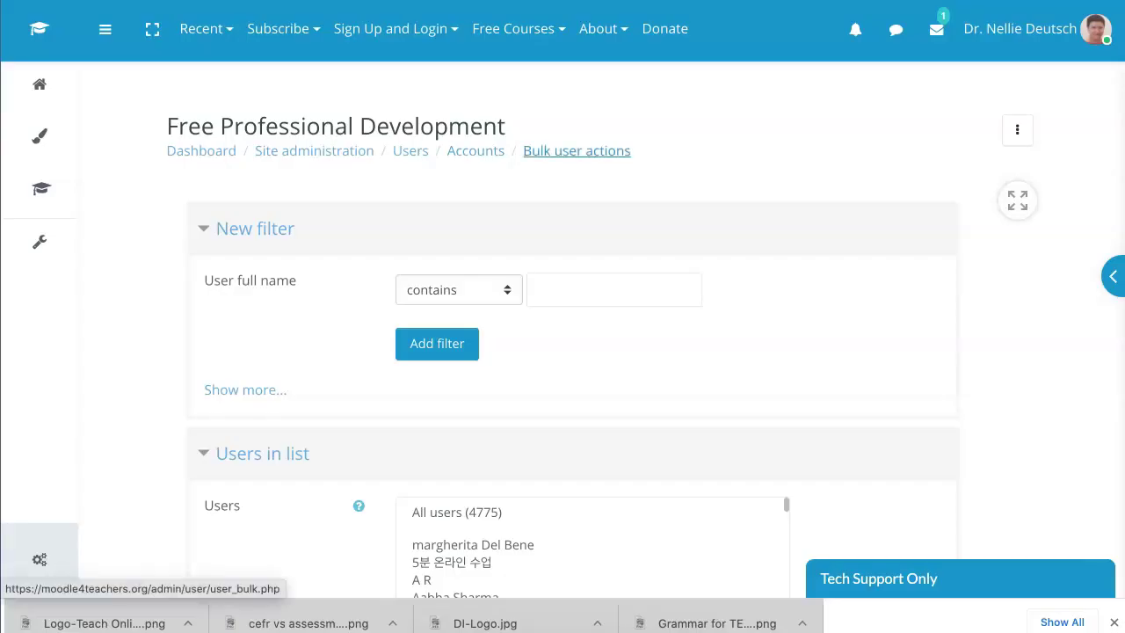
# Step: Navigate via the breadcrumbs back to Site administration and show its Users section
pyautogui.click(411, 150)
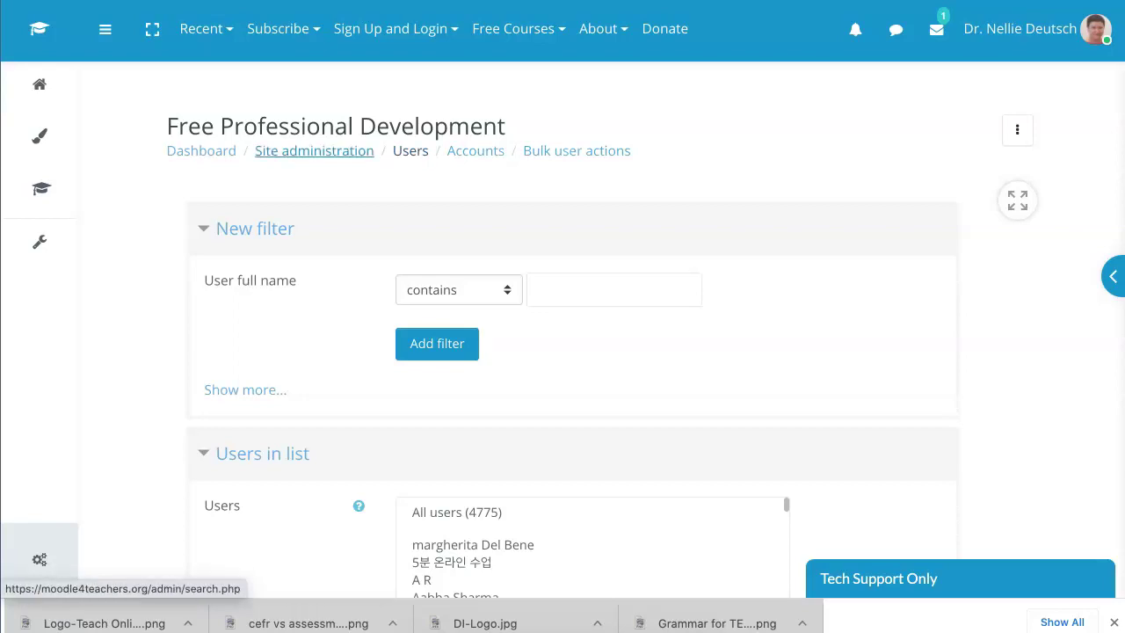
pyautogui.scroll(1, 313, 150)
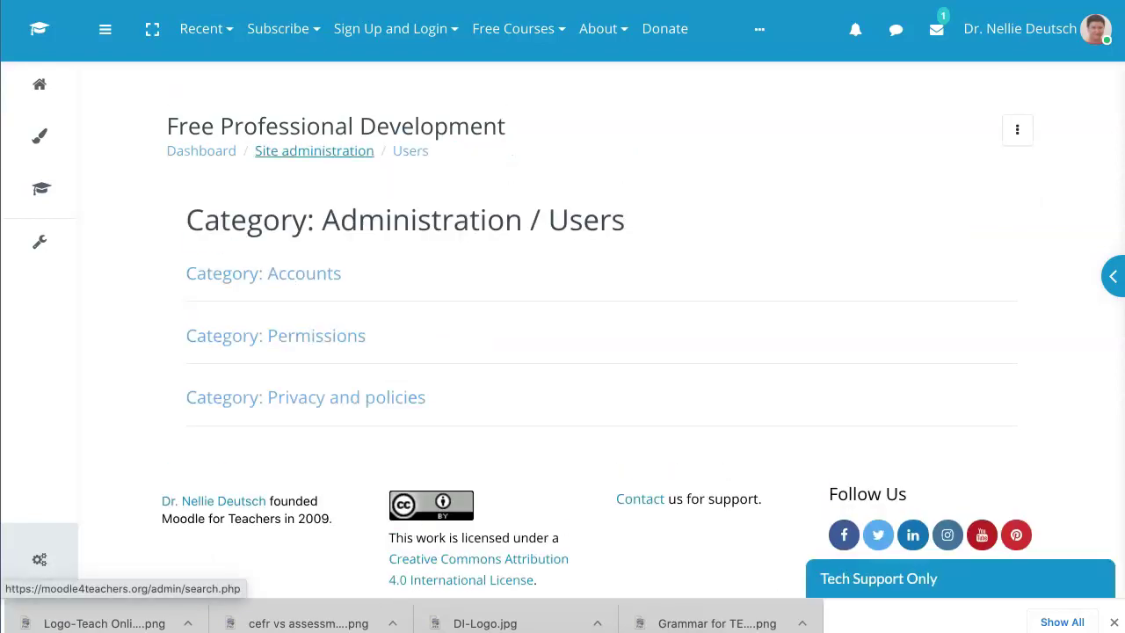
pyautogui.click(314, 151)
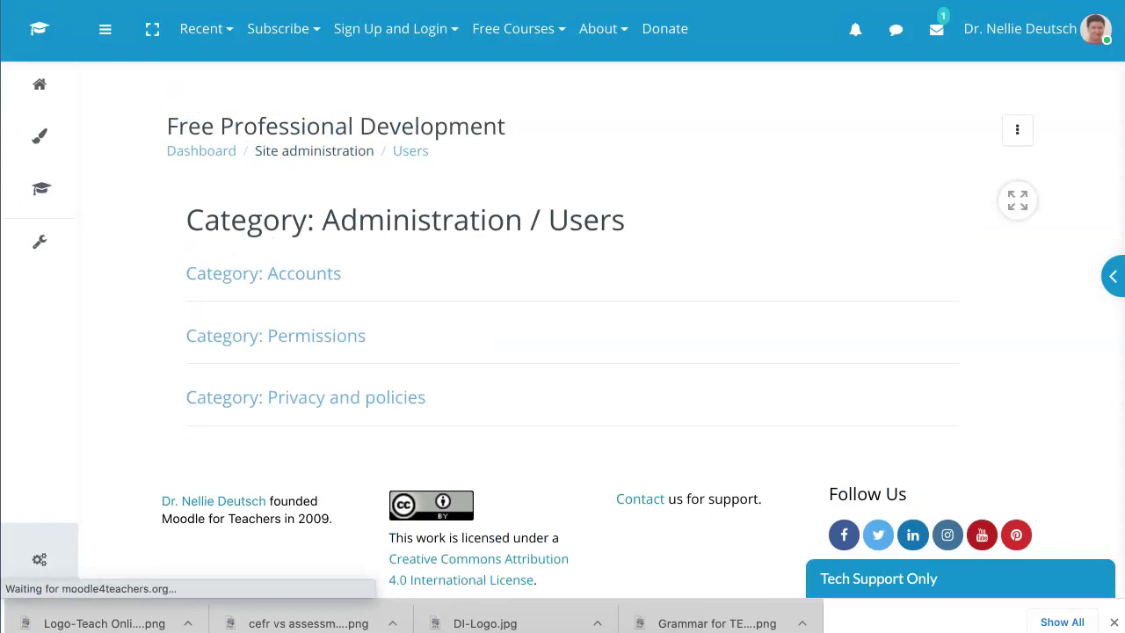
pyautogui.scroll(-2, 563, 351)
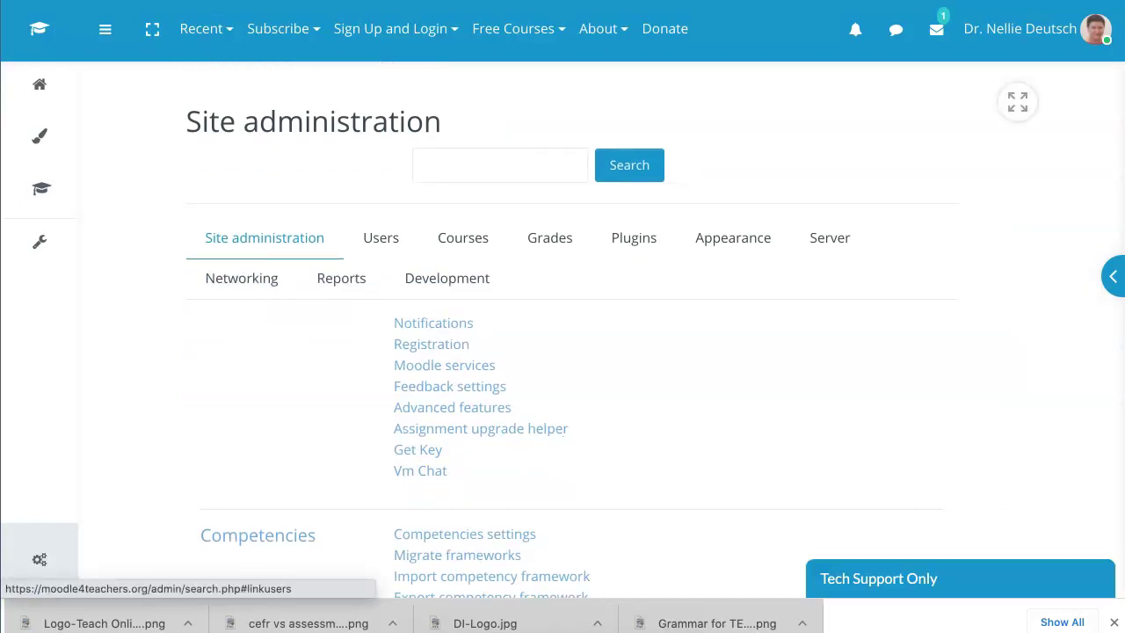
pyautogui.scroll(-4, 562, 352)
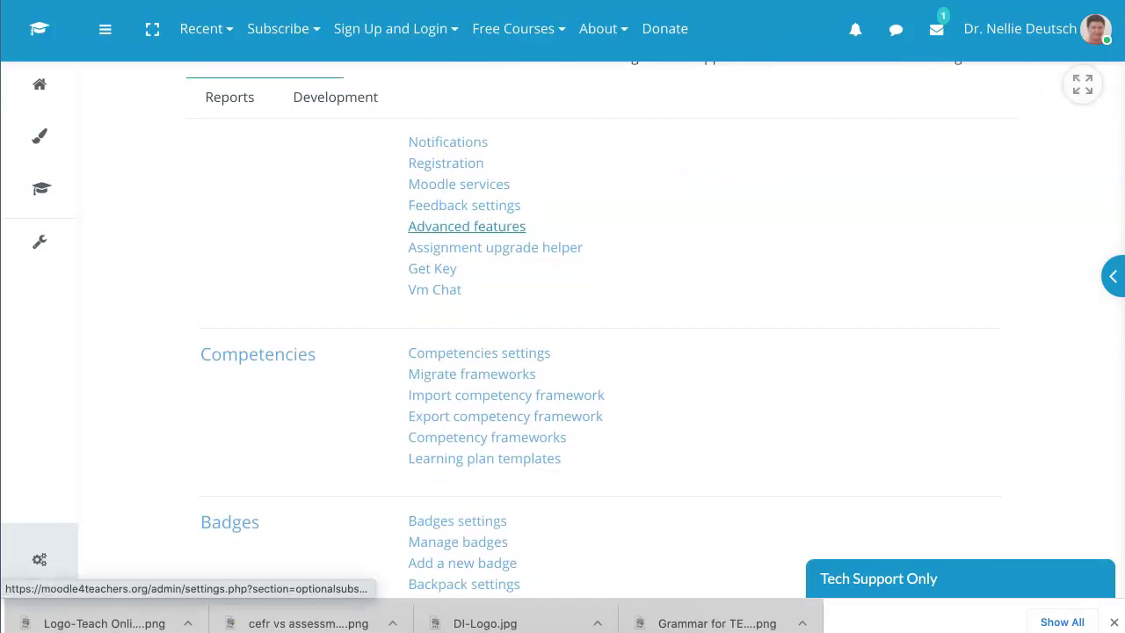
pyautogui.scroll(-1, 432, 230)
pyautogui.scroll(4, 422, 230)
pyautogui.click(381, 216)
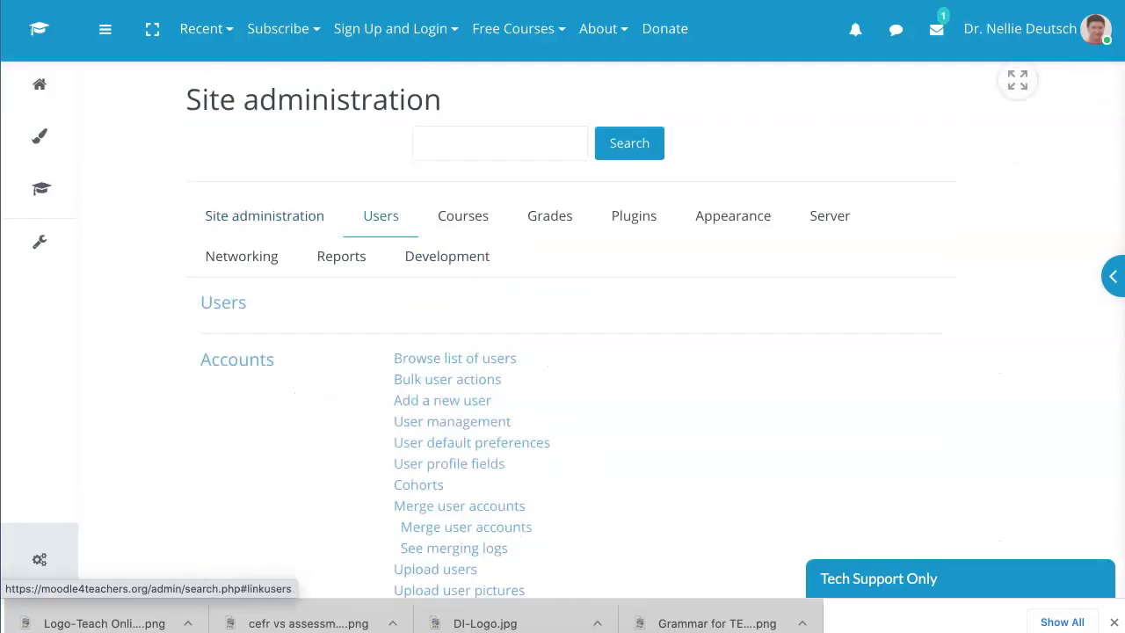
pyautogui.scroll(-4, 462, 231)
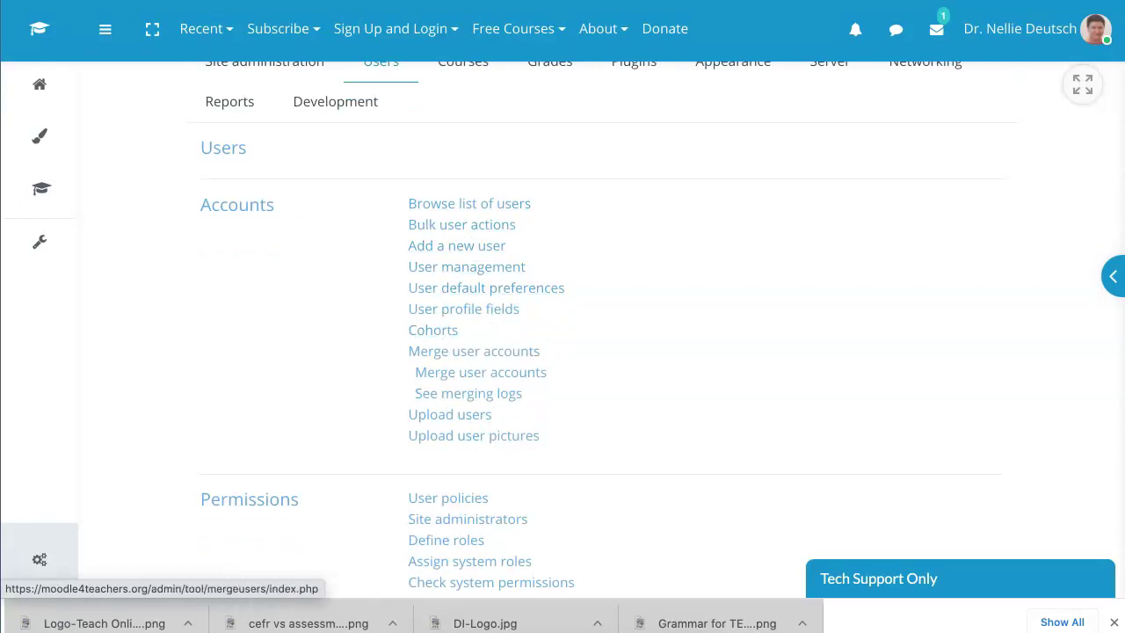
pyautogui.scroll(-5, 465, 430)
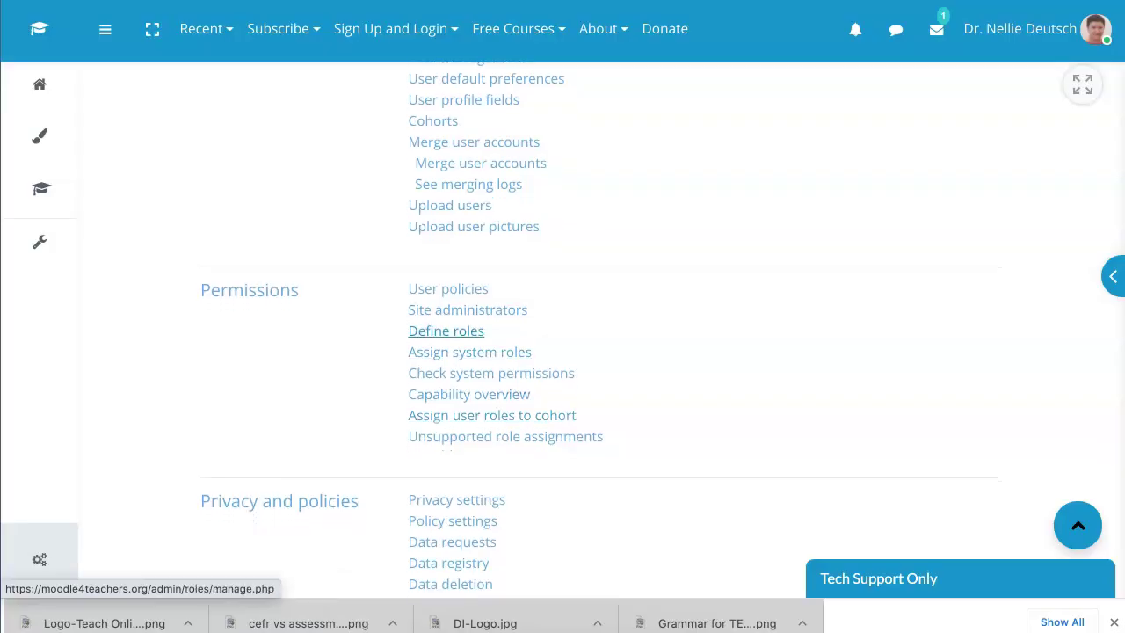
pyautogui.scroll(-2, 445, 330)
pyautogui.scroll(8, 457, 264)
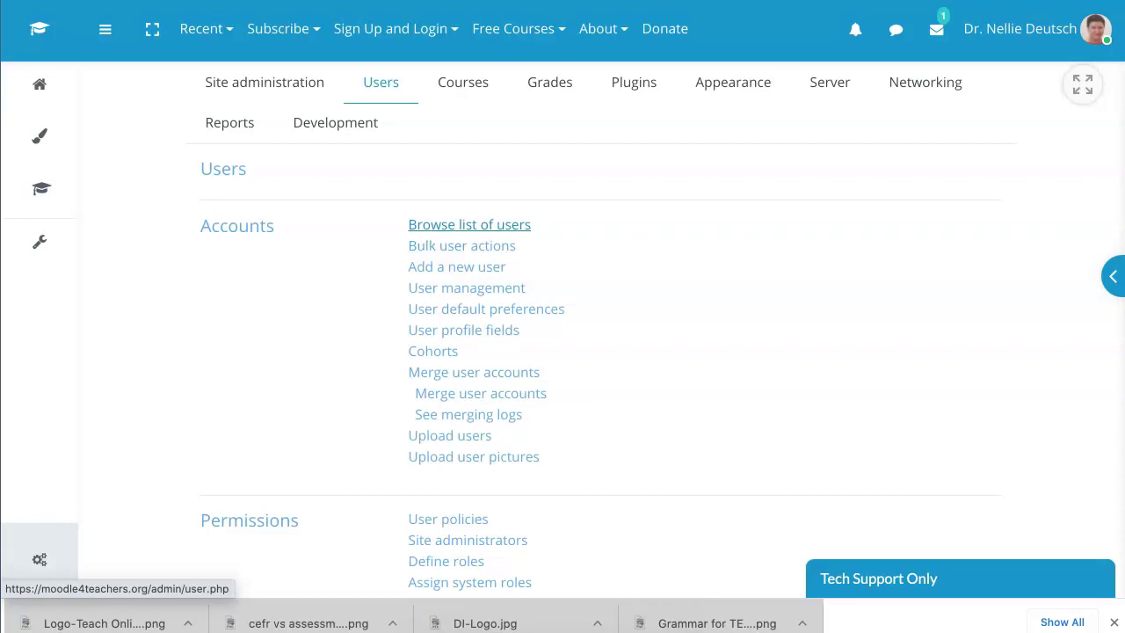
# Step: Open Browse list of users and expand its filter form with Show more...
pyautogui.click(469, 224)
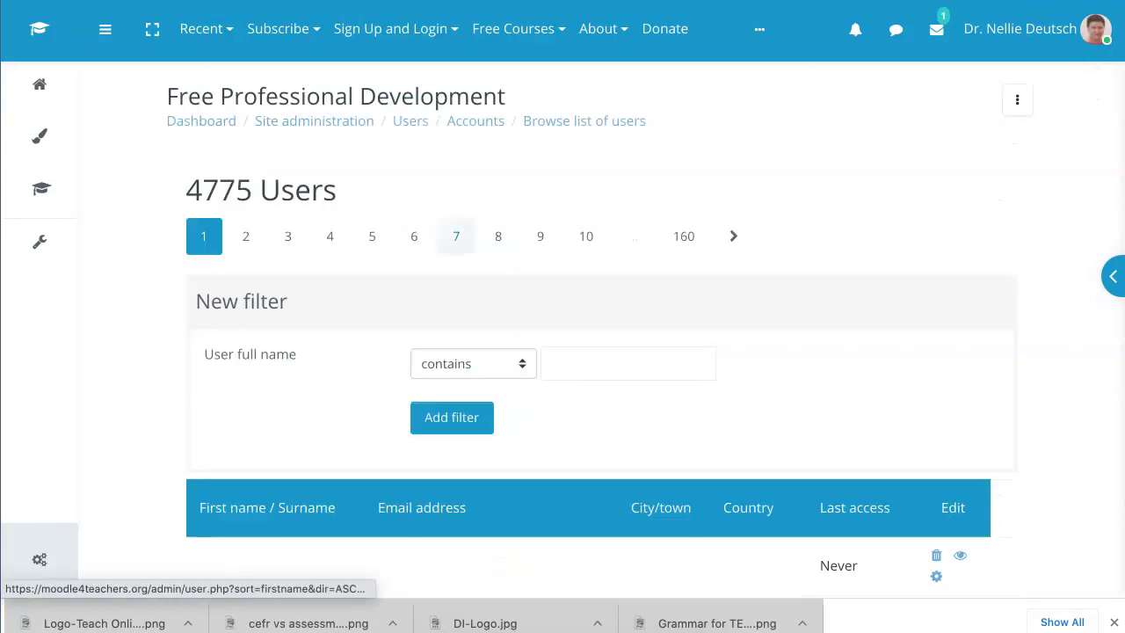
pyautogui.scroll(-5, 562, 351)
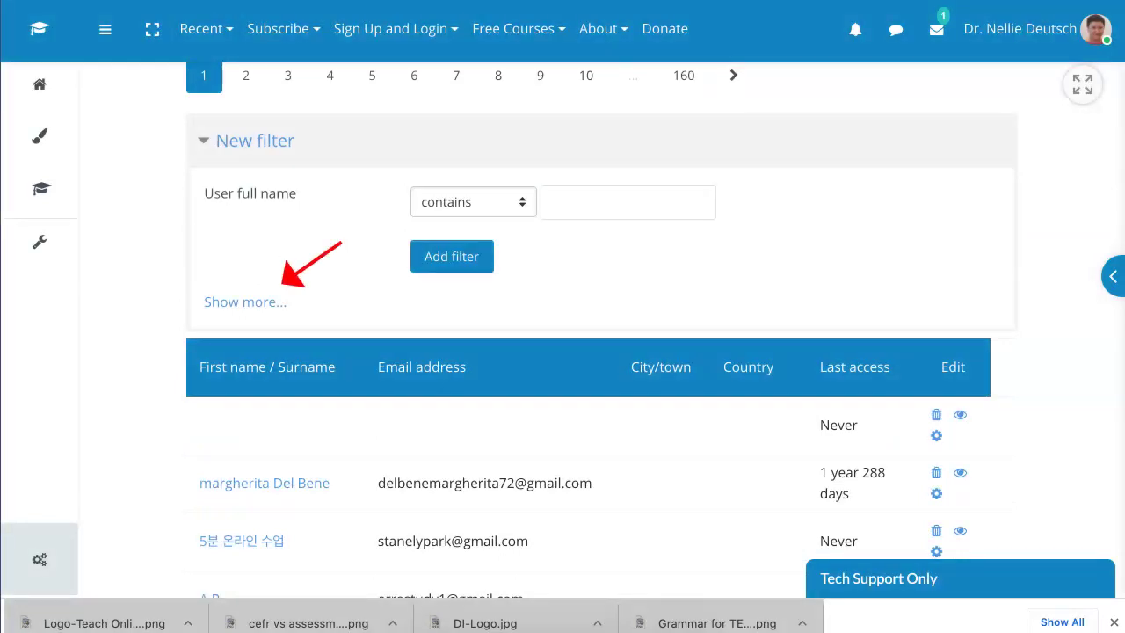
pyautogui.click(245, 301)
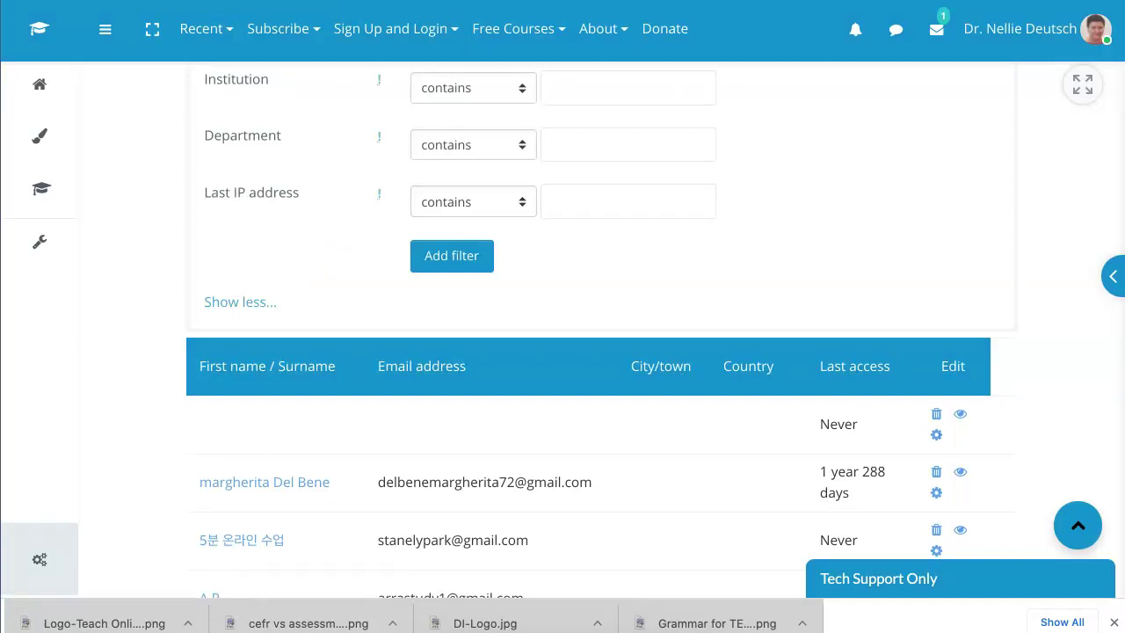
pyautogui.scroll(-3, 589, 325)
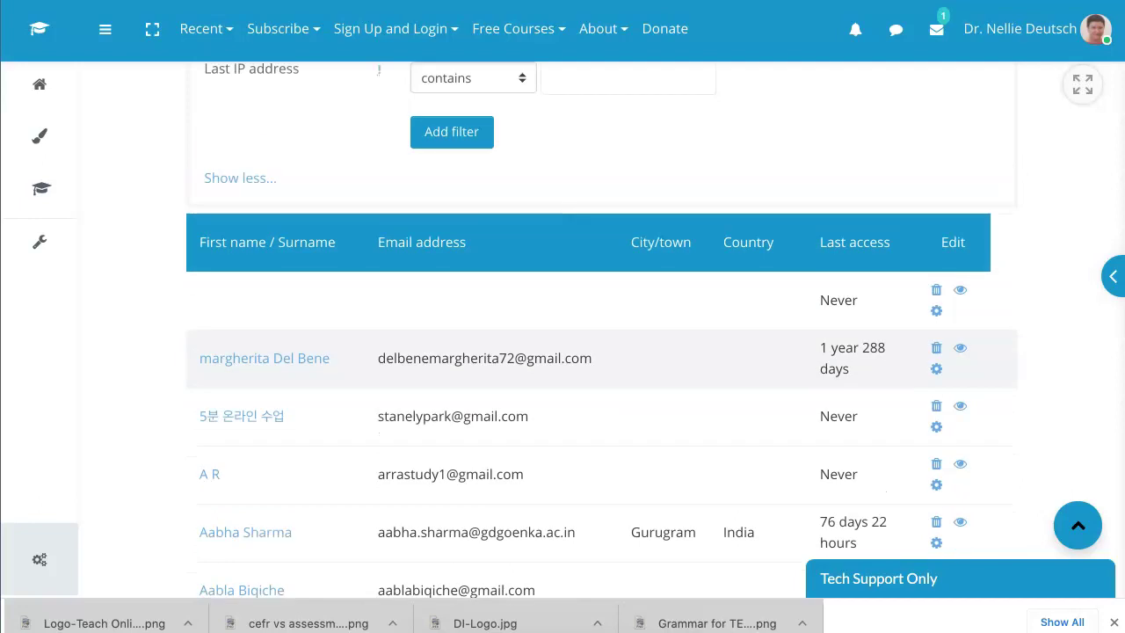
pyautogui.scroll(5, 589, 325)
pyautogui.scroll(5, 589, 325)
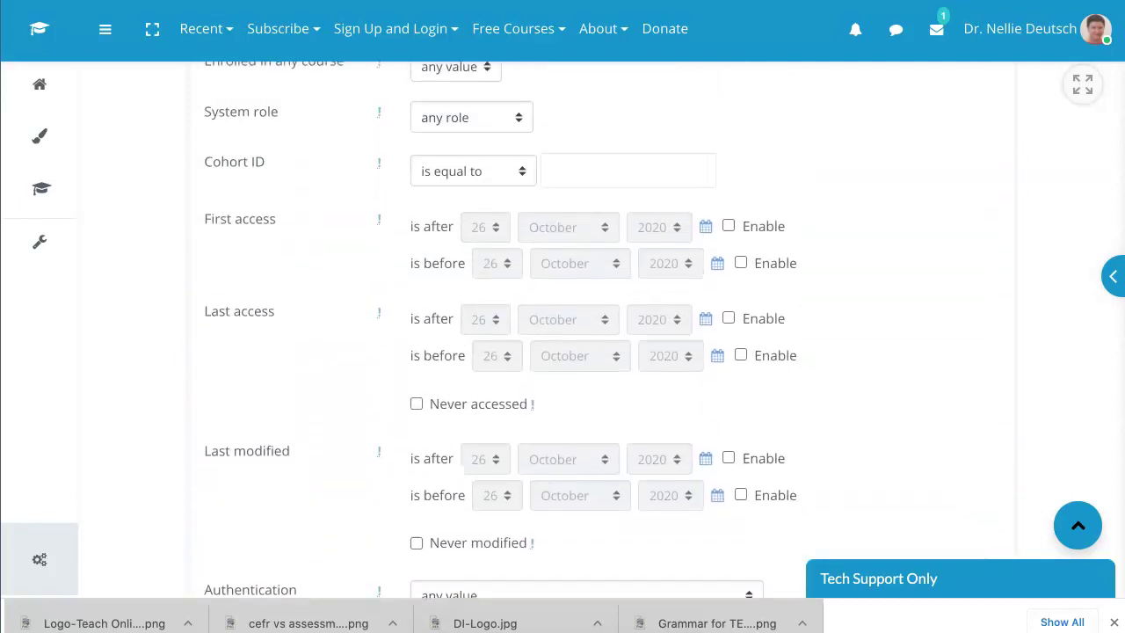
pyautogui.scroll(5, 589, 325)
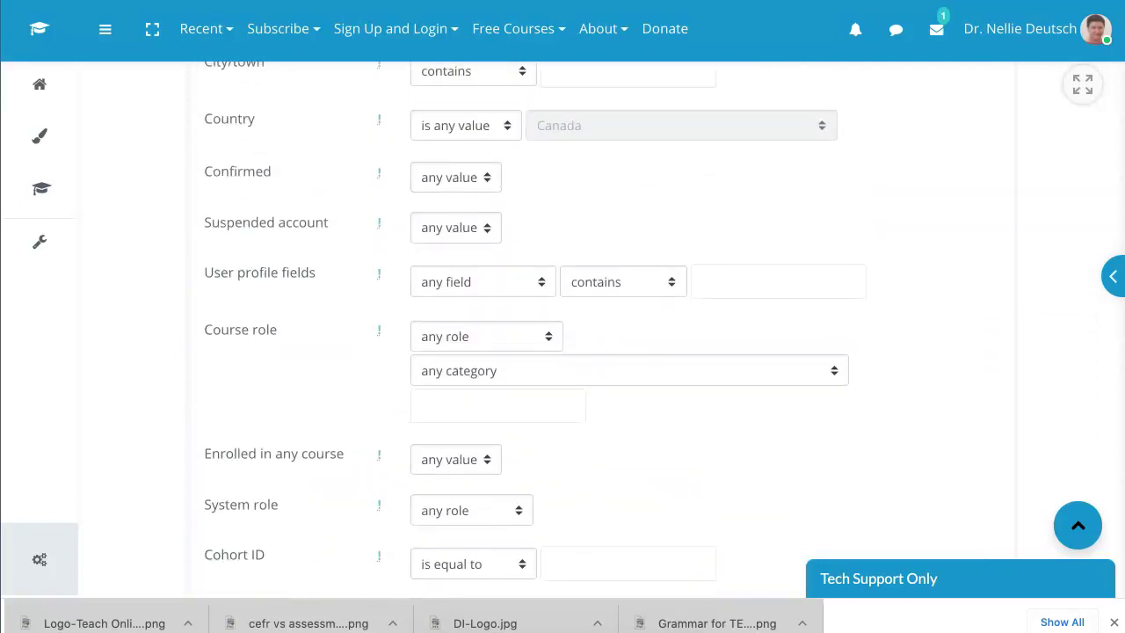
pyautogui.scroll(2, 589, 325)
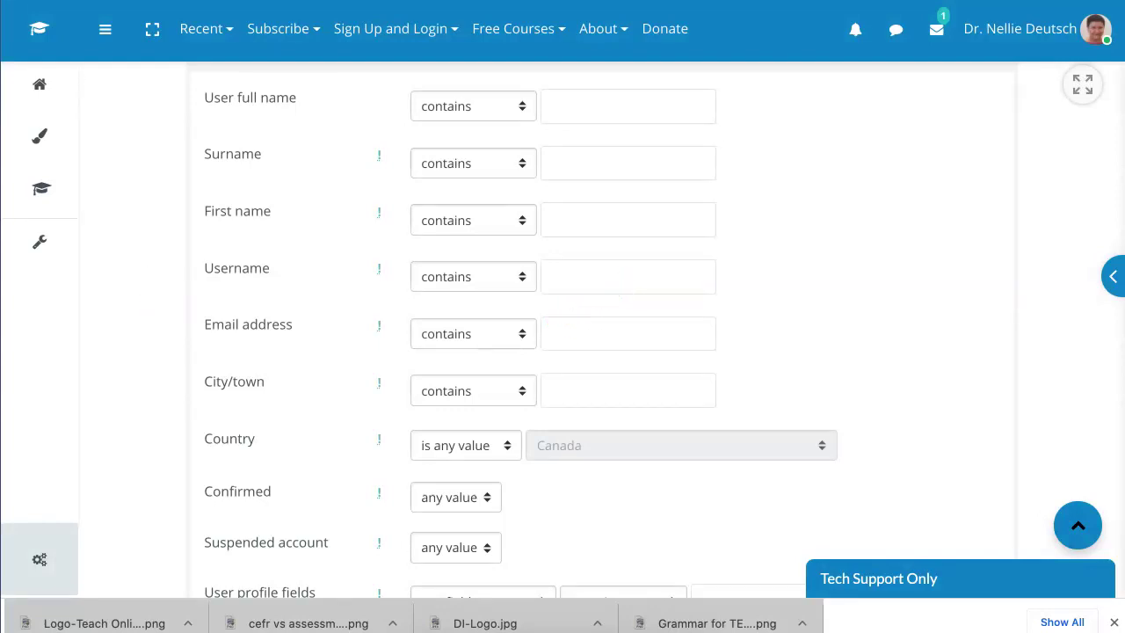
# Step: Add an Email address 'is equal to' filter using the administrator's e-mail address
pyautogui.click(473, 333)
pyautogui.click(448, 366)
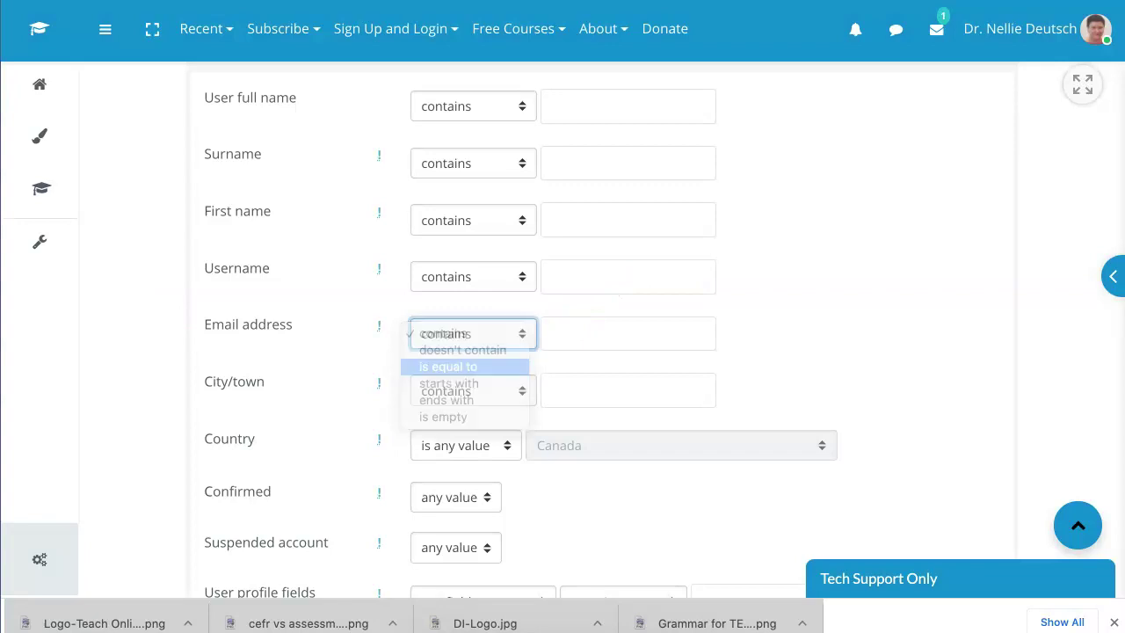
pyautogui.click(615, 333)
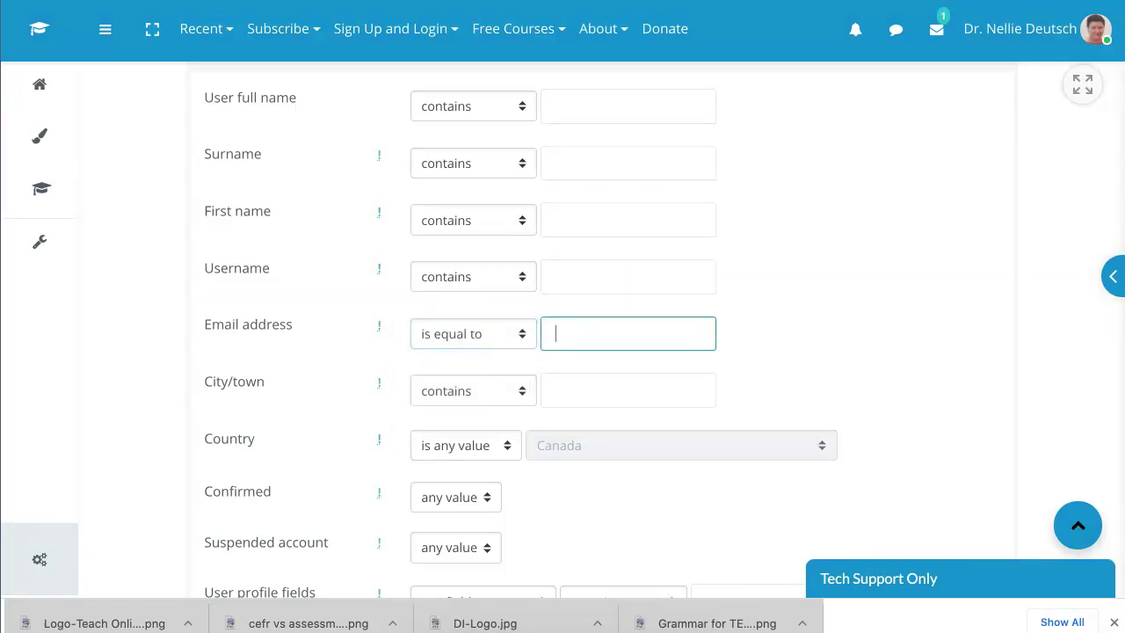
pyautogui.scroll(-10, 563, 351)
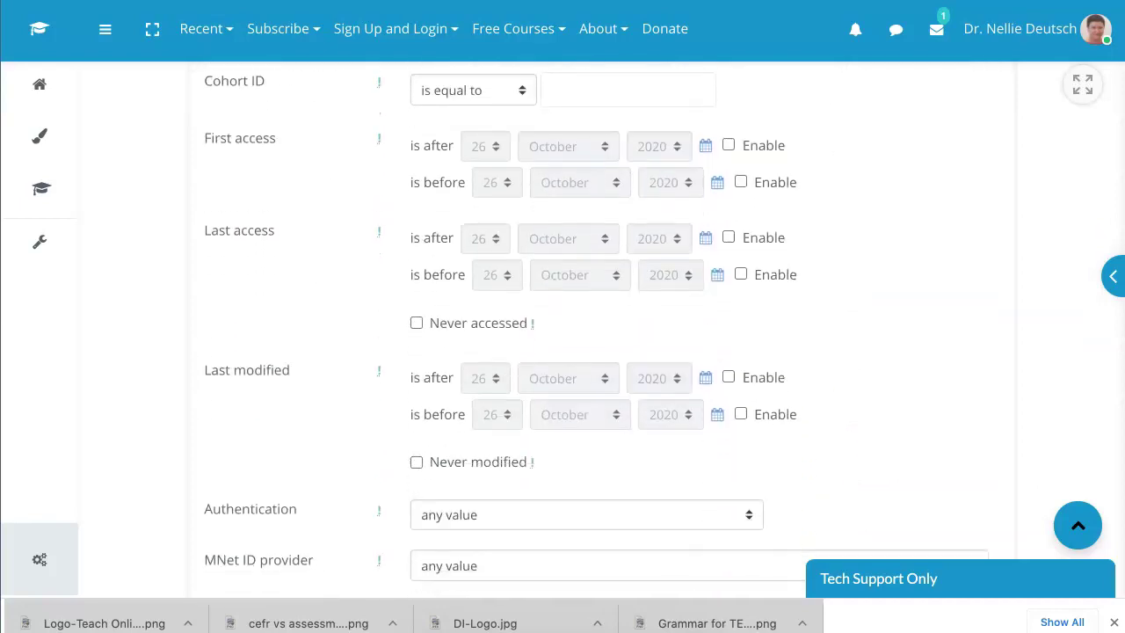
pyautogui.scroll(-5, 562, 351)
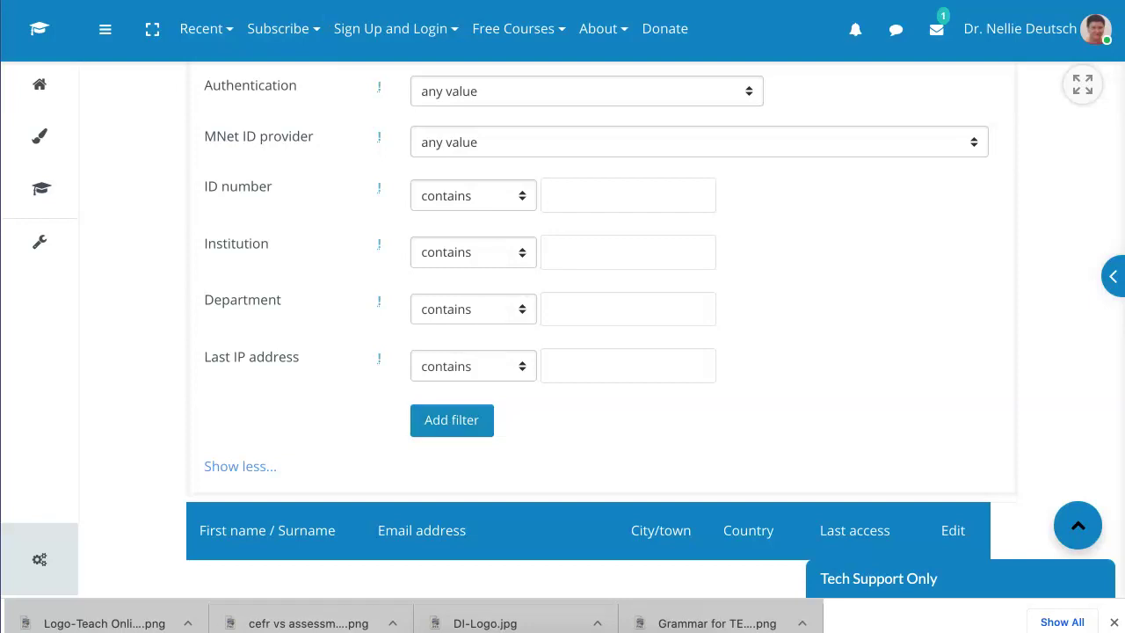
pyautogui.click(452, 420)
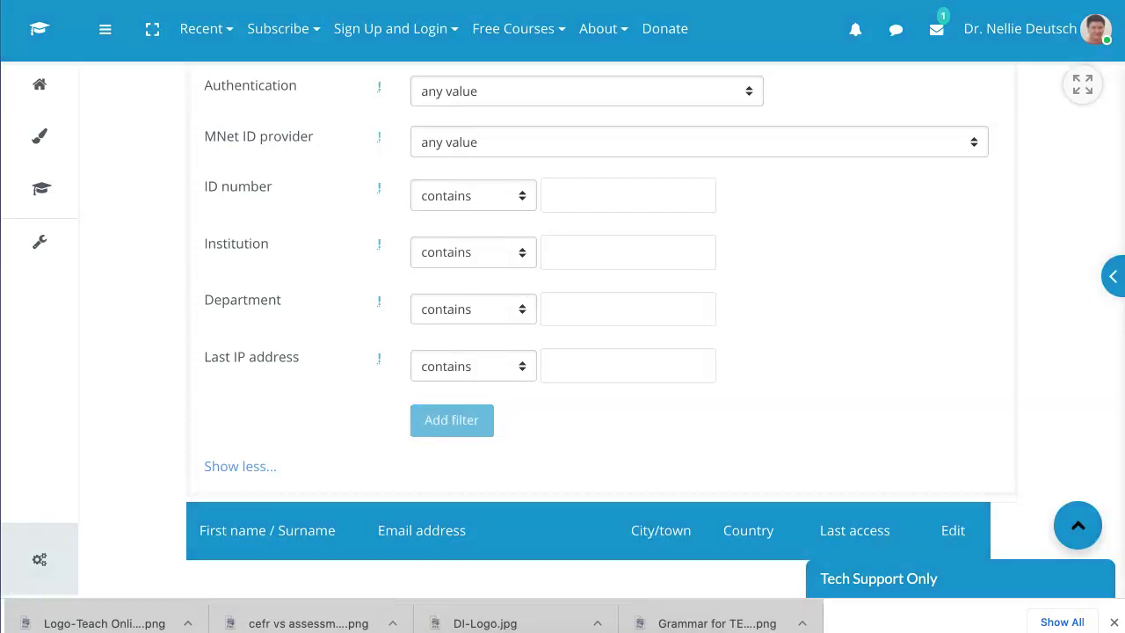
# Step: Scroll down to check the single filtered row, the administrator's account, then return to the top
pyautogui.scroll(-5, 562, 351)
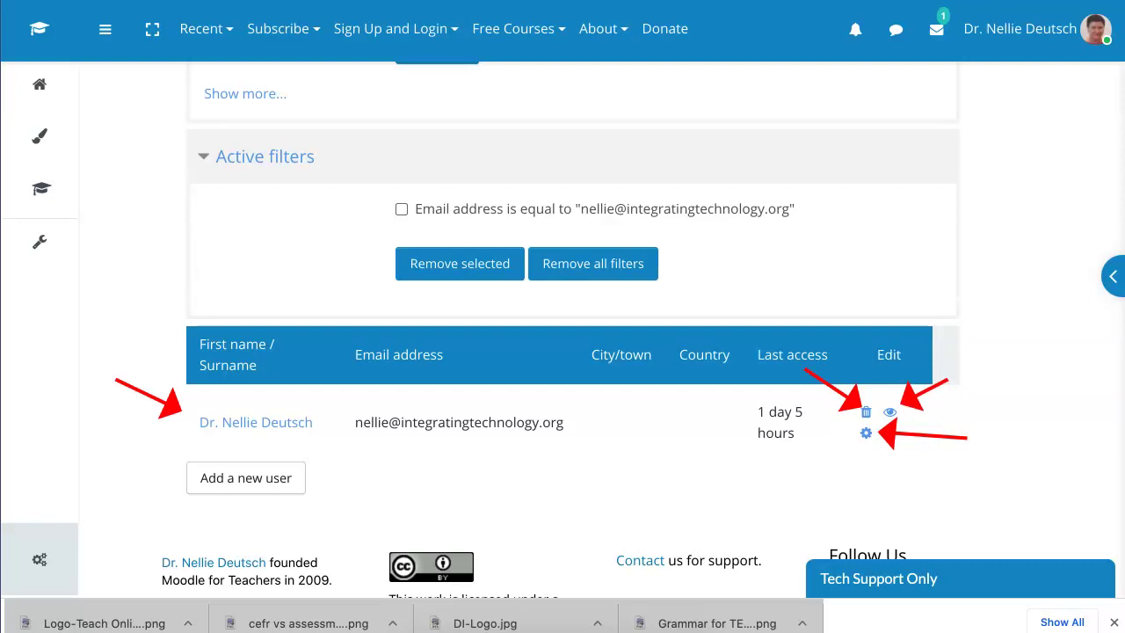
pyautogui.scroll(4, 562, 329)
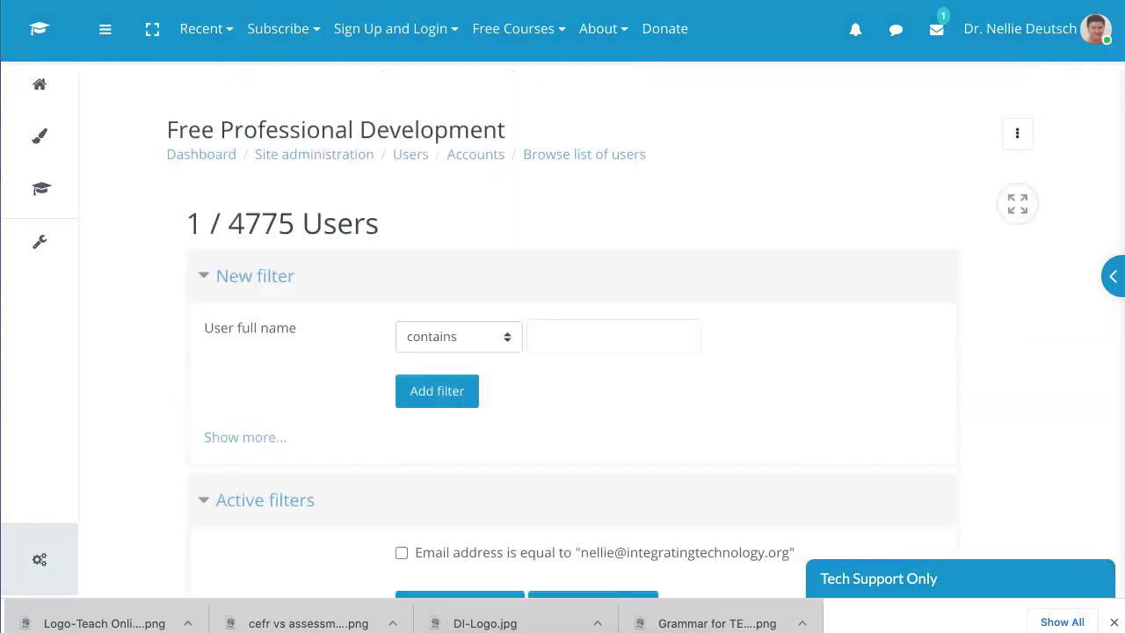